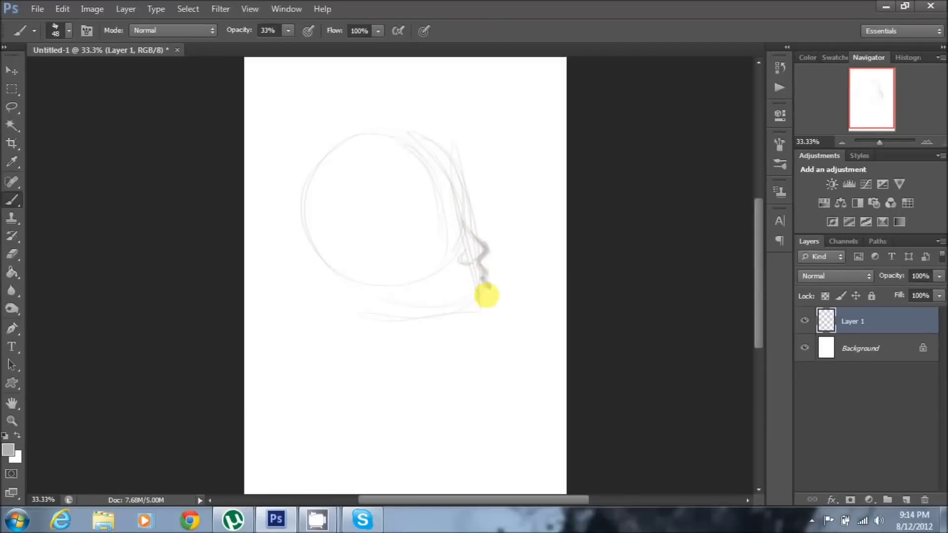
# - At 100% brush opacity, draw the darker forehead, brow, nose, eyes, lips and jaw
pyautogui.press('0')
pyautogui.moveTo(451, 227)
pyautogui.mouseDown()
pyautogui.moveTo(474, 257)
pyautogui.moveTo(466, 286)
pyautogui.moveTo(483, 328)
pyautogui.moveTo(487, 313)
pyautogui.moveTo(406, 354)
pyautogui.mouseUp()
pyautogui.moveTo(406, 145)
pyautogui.mouseDown()
pyautogui.moveTo(451, 206)
pyautogui.moveTo(459, 203)
pyautogui.moveTo(421, 206)
pyautogui.moveTo(437, 238)
pyautogui.mouseUp()
pyautogui.moveTo(482, 269)
pyautogui.mouseDown()
pyautogui.moveTo(469, 289)
pyautogui.moveTo(488, 311)
pyautogui.moveTo(433, 327)
pyautogui.mouseUp()
# - Free Transform the sketch to rotate the face upward
pyautogui.press('v')
pyautogui.moveTo(455, 233); pyautogui.dragTo(413, 74)
pyautogui.press('Return')
pyautogui.press('b')
# - Reshape the jaw, add an ear curl and hair lines, then erase the stray hair strokes
pyautogui.moveTo(515, 313); pyautogui.dragTo(432, 340)
pyautogui.moveTo(355, 296); pyautogui.dragTo(424, 340)
pyautogui.moveTo(395, 390)
pyautogui.mouseDown()
pyautogui.moveTo(398, 152)
pyautogui.moveTo(390, 419)
pyautogui.mouseUp()
pyautogui.moveTo(409, 158); pyautogui.dragTo(296, 370)
pyautogui.moveTo(395, 336); pyautogui.dragTo(355, 321)
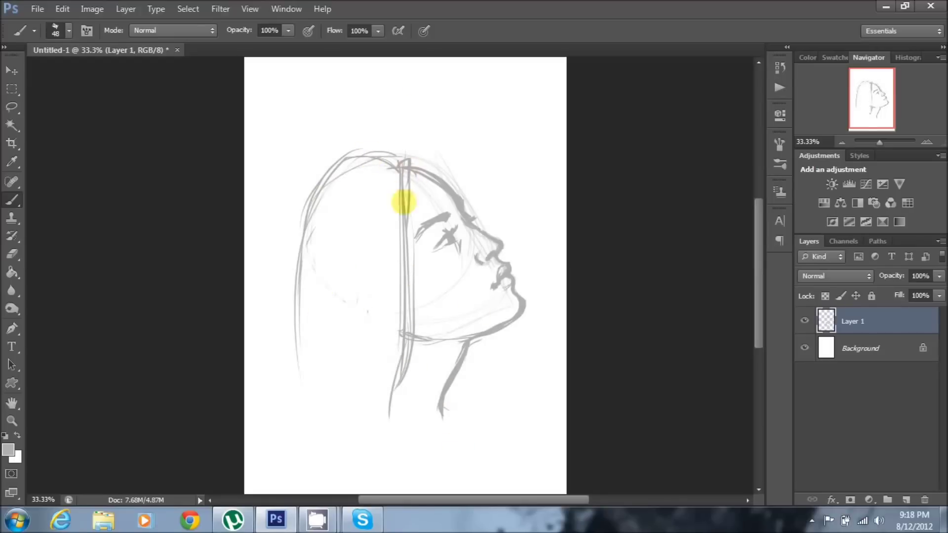
pyautogui.press('e')
pyautogui.moveTo(405, 163)
pyautogui.mouseDown()
pyautogui.moveTo(366, 214)
pyautogui.moveTo(461, 218)
pyautogui.mouseUp()
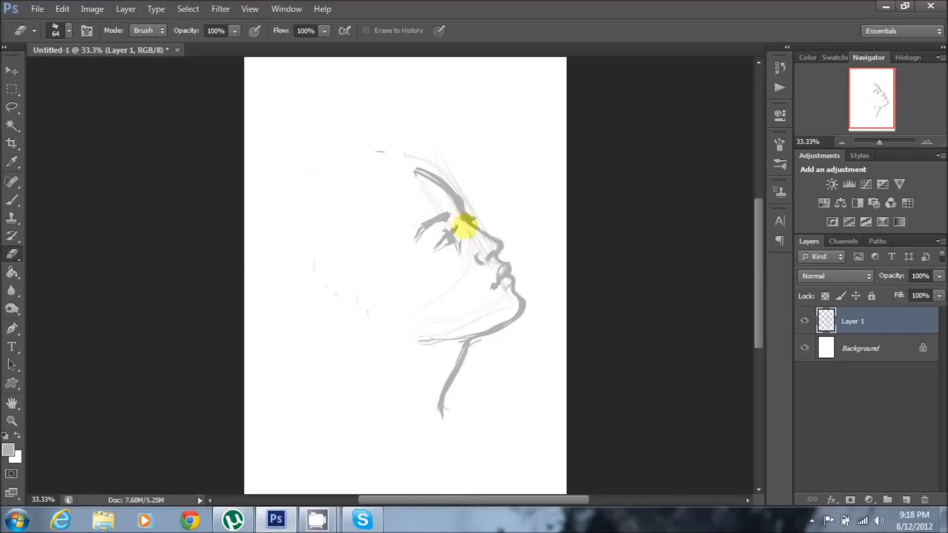
# - Sketch a hair curve, neck extension and collarbone, then undo the shoulder strokes
pyautogui.press('b')
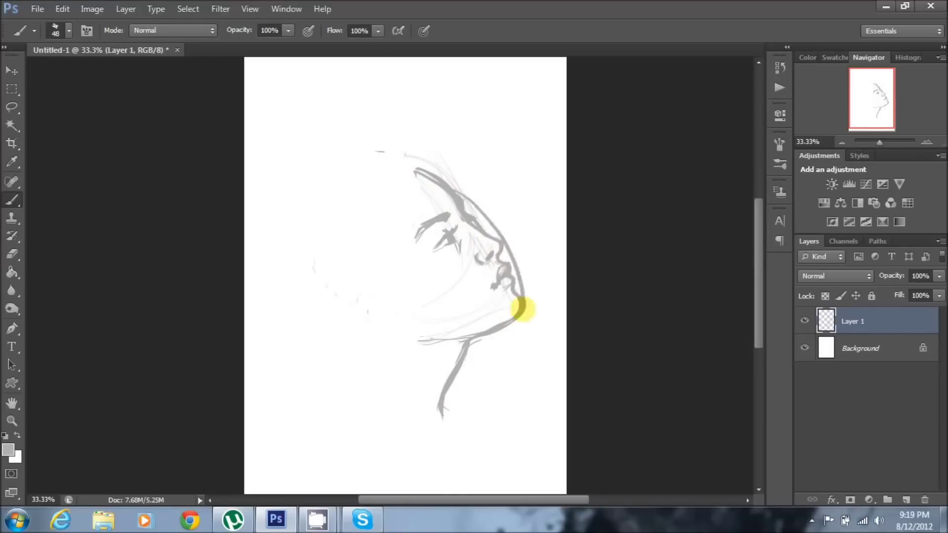
pyautogui.moveTo(415, 170); pyautogui.dragTo(348, 183)
pyautogui.moveTo(439, 402); pyautogui.dragTo(444, 428)
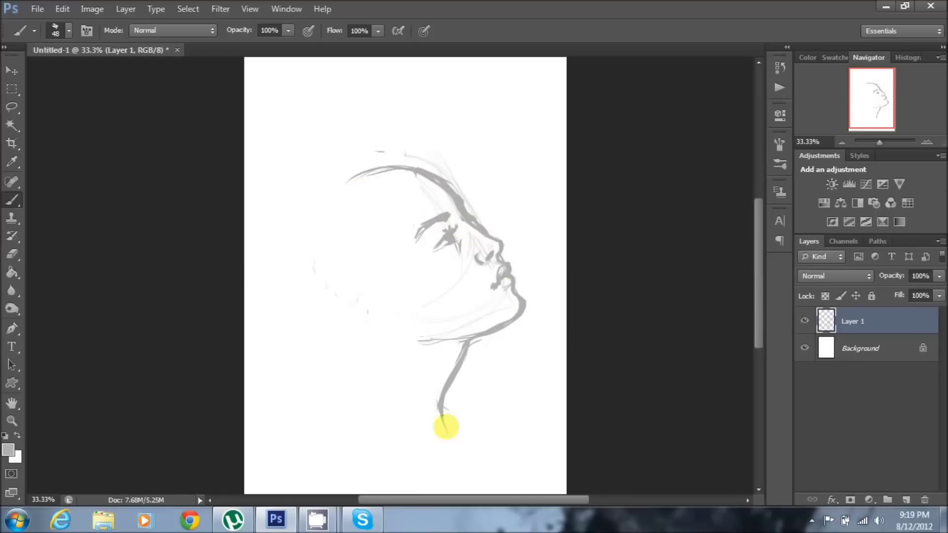
pyautogui.moveTo(454, 385); pyautogui.dragTo(516, 398)
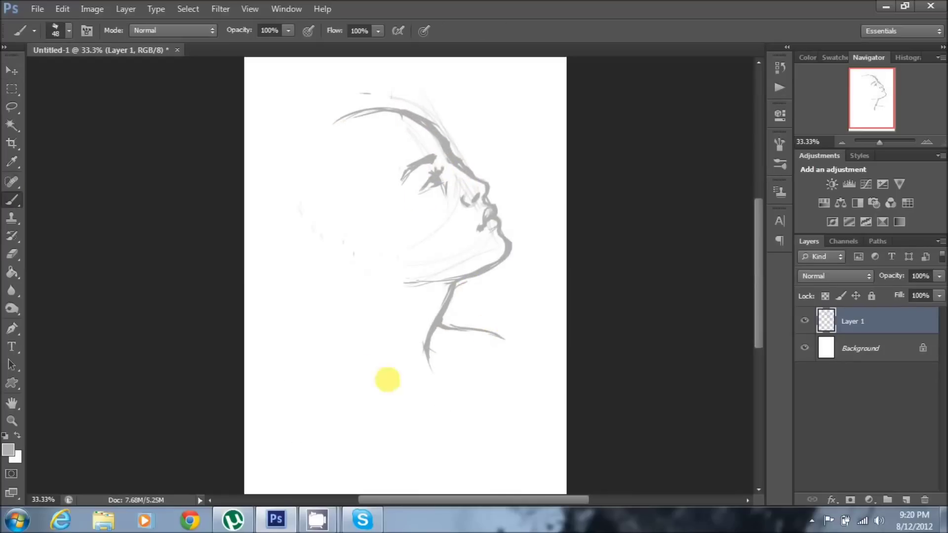
pyautogui.moveTo(349, 292)
pyautogui.mouseDown()
pyautogui.moveTo(350, 336)
pyautogui.moveTo(313, 425)
pyautogui.moveTo(331, 433)
pyautogui.moveTo(444, 370)
pyautogui.moveTo(528, 340)
pyautogui.mouseUp()
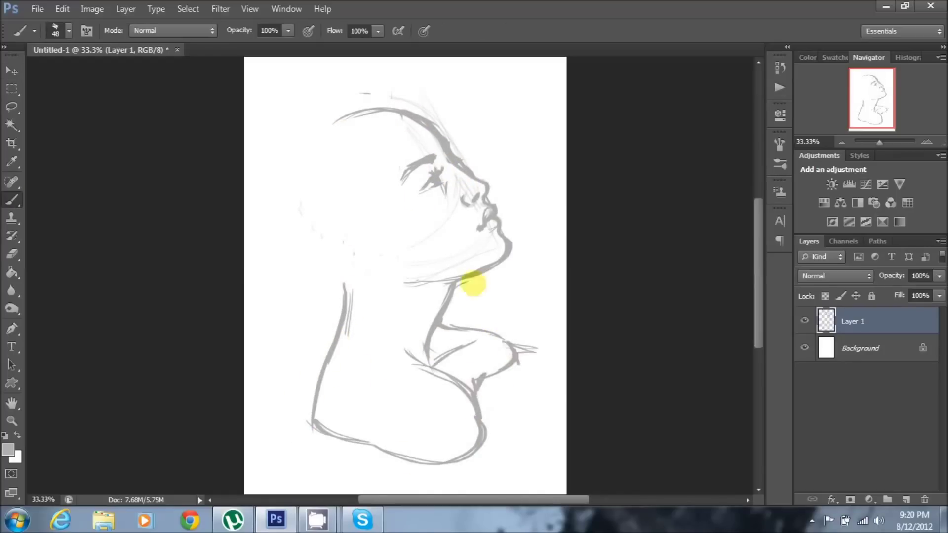
pyautogui.hotkey('ctrl', 'alt', 'z')
pyautogui.hotkey('ctrl', 'alt', 'z')
pyautogui.hotkey('ctrl', 'alt', 'z')
pyautogui.hotkey('ctrl', 'alt', 'z')
pyautogui.hotkey('ctrl', 'alt', 'z')
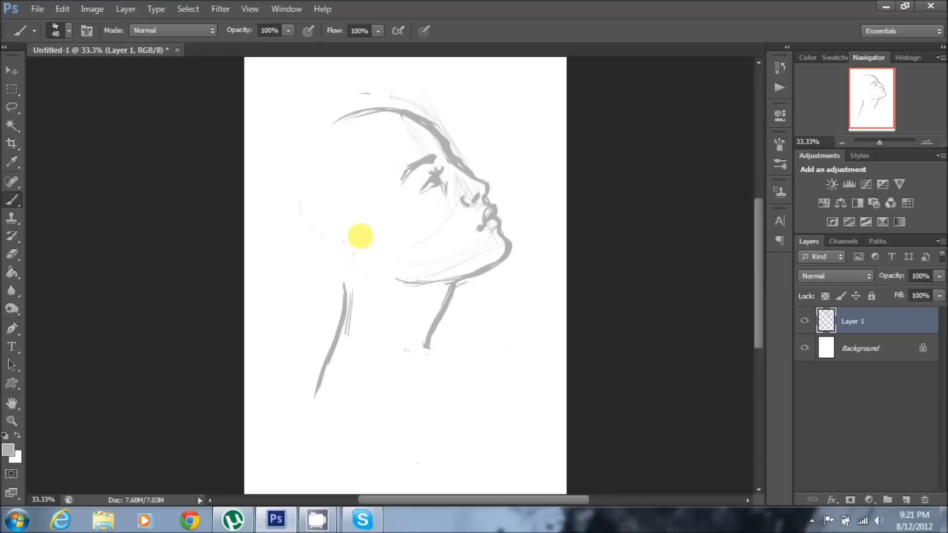
pyautogui.hscroll(2, 375, 212)
# - Draw the ear, back-of-skull curve, hatching under the jaw and lip detail strokes
pyautogui.moveTo(330, 231)
pyautogui.mouseDown()
pyautogui.moveTo(355, 274)
pyautogui.moveTo(317, 228)
pyautogui.moveTo(324, 254)
pyautogui.moveTo(395, 283)
pyautogui.moveTo(376, 295)
pyautogui.moveTo(414, 284)
pyautogui.mouseUp()
pyautogui.moveTo(306, 271); pyautogui.dragTo(316, 113)
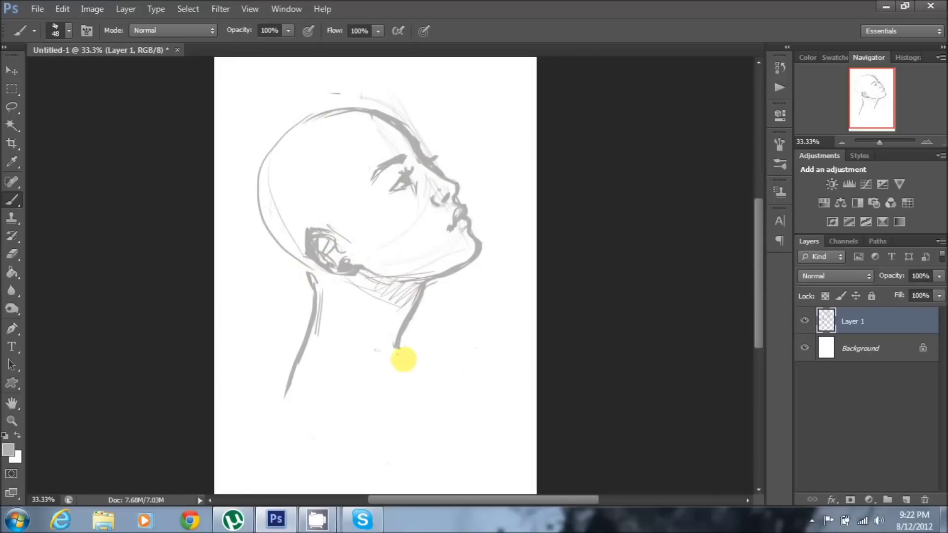
pyautogui.moveTo(395, 344); pyautogui.dragTo(418, 378)
pyautogui.moveTo(466, 228); pyautogui.dragTo(452, 210)
pyautogui.moveTo(320, 242); pyautogui.dragTo(341, 261)
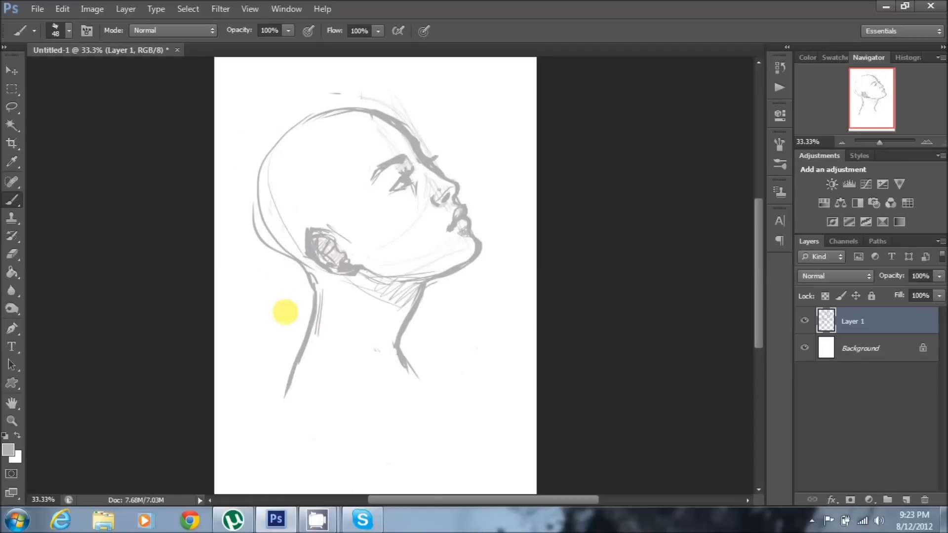
# - Replace a rejected shoulder line with a neck line running to the canvas bottom
pyautogui.scroll(3, 300, 247)
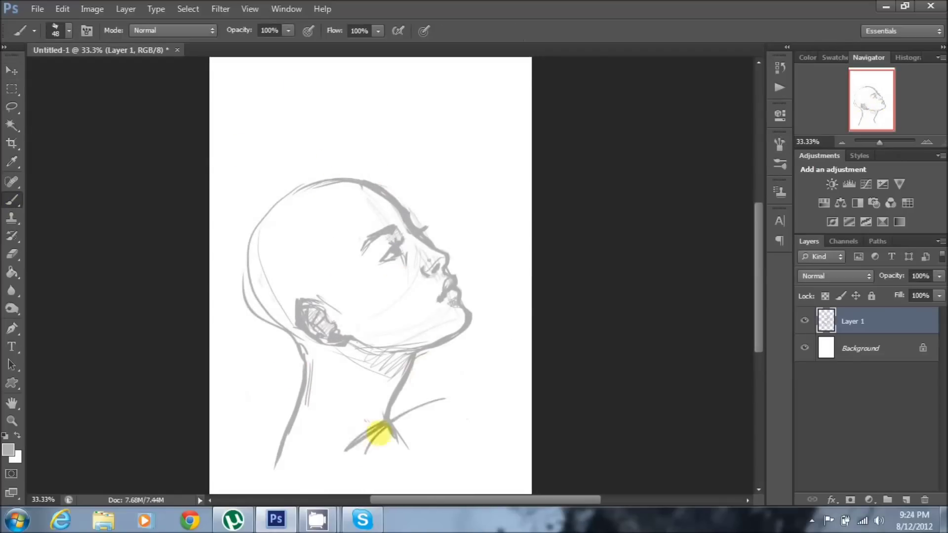
pyautogui.moveTo(531, 366); pyautogui.dragTo(335, 446)
pyautogui.hotkey('ctrl', 'z')
pyautogui.moveTo(407, 442); pyautogui.dragTo(447, 494)
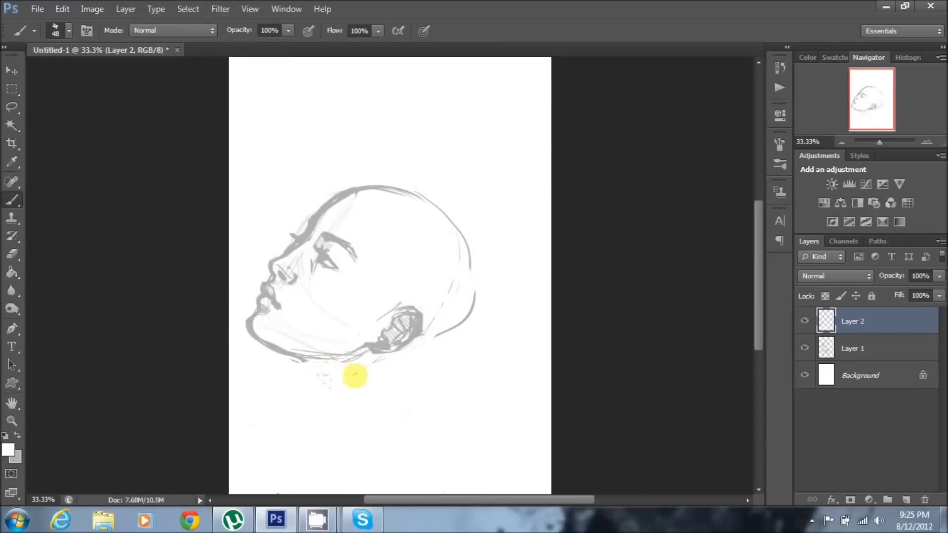
# - Darken the brow and eye, then paint out extra skull, neck and jaw lines in white
pyautogui.moveTo(272, 353)
pyautogui.mouseDown()
pyautogui.moveTo(296, 427)
pyautogui.moveTo(321, 413)
pyautogui.moveTo(311, 449)
pyautogui.moveTo(280, 364)
pyautogui.mouseUp()
pyautogui.moveTo(291, 236); pyautogui.dragTo(323, 254)
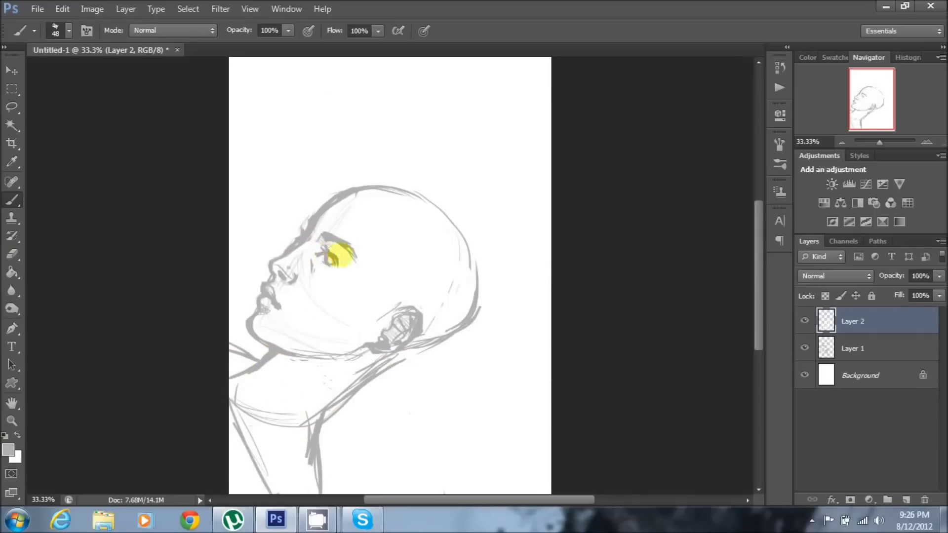
pyautogui.press('x')
pyautogui.moveTo(462, 326)
pyautogui.mouseDown()
pyautogui.moveTo(423, 205)
pyautogui.moveTo(341, 190)
pyautogui.mouseUp()
pyautogui.moveTo(392, 383)
pyautogui.mouseDown()
pyautogui.moveTo(409, 355)
pyautogui.moveTo(303, 356)
pyautogui.mouseUp()
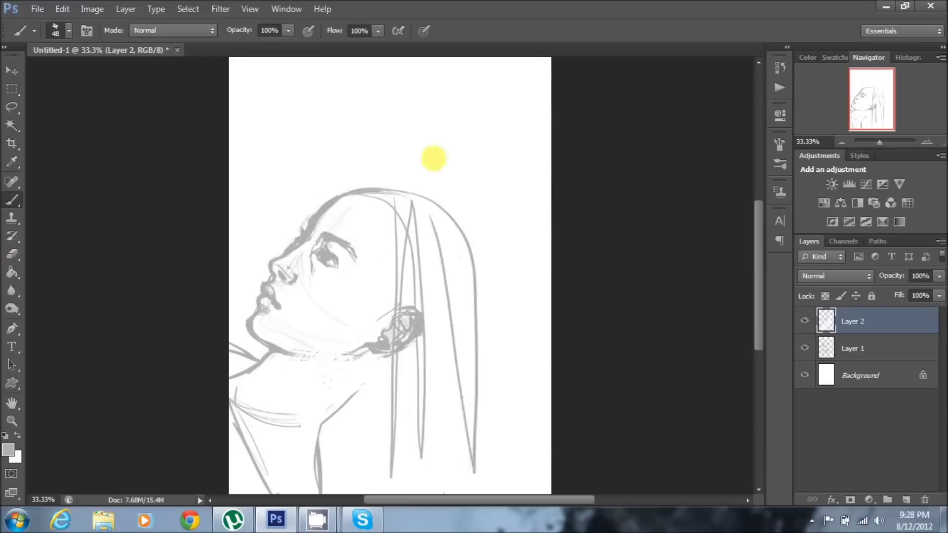
# - Paint long windswept hair strands and a loop on Layer 2, then add Layer 3 and hide Layer 2
pyautogui.click(805, 320)
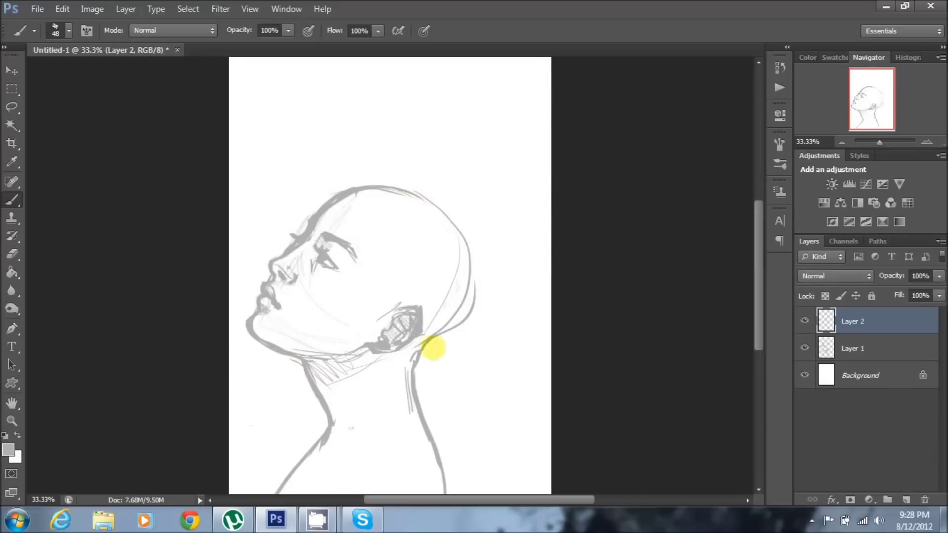
pyautogui.moveTo(419, 224)
pyautogui.mouseDown()
pyautogui.moveTo(423, 317)
pyautogui.moveTo(392, 212)
pyautogui.moveTo(548, 79)
pyautogui.mouseUp()
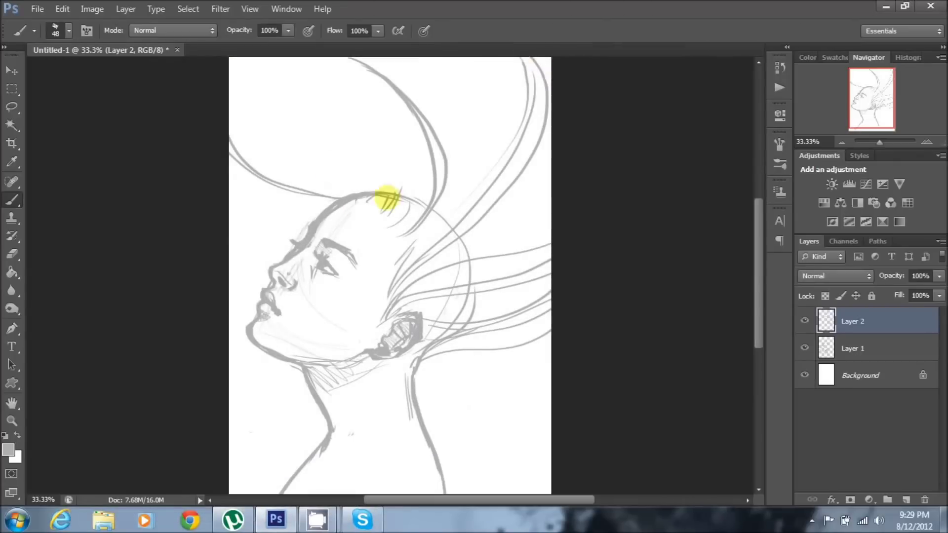
pyautogui.moveTo(390, 188); pyautogui.dragTo(296, 60)
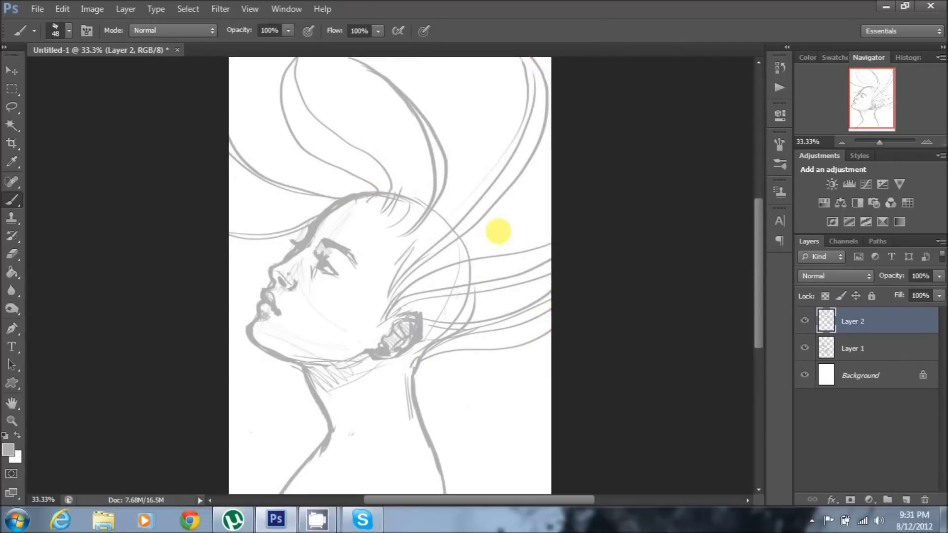
pyautogui.moveTo(390, 193); pyautogui.dragTo(327, 127)
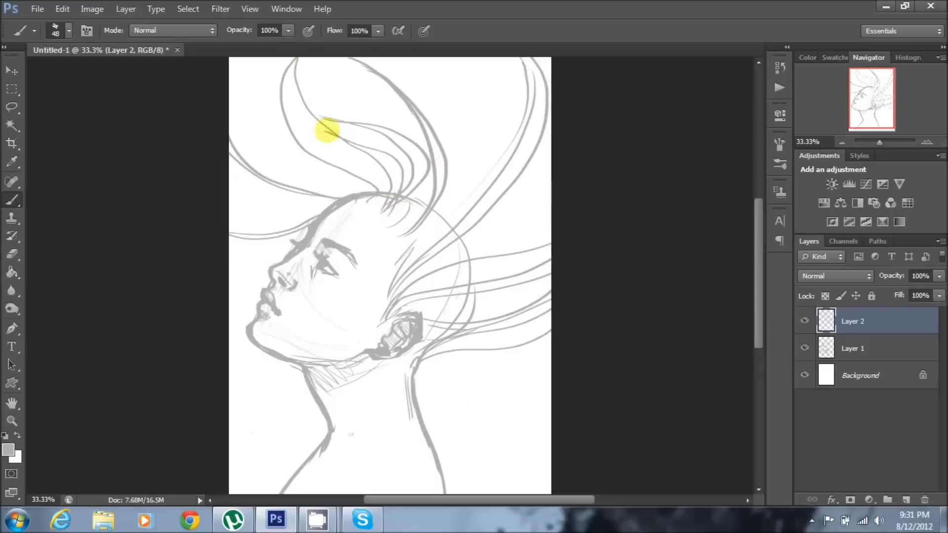
pyautogui.moveTo(345, 188); pyautogui.dragTo(548, 276)
pyautogui.click(906, 500)
pyautogui.click(805, 348)
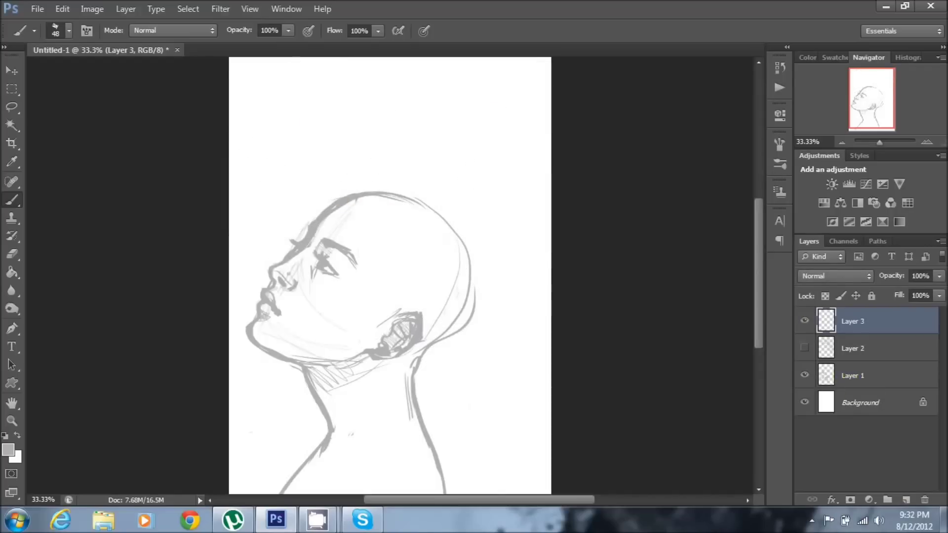
# - Show Layer 2, set Layer 3 to Multiply and fill it with orange
pyautogui.click(804, 348)
pyautogui.hotkey('shift', 'alt', 'm')
pyautogui.click(8, 449)
pyautogui.click(861, 276)
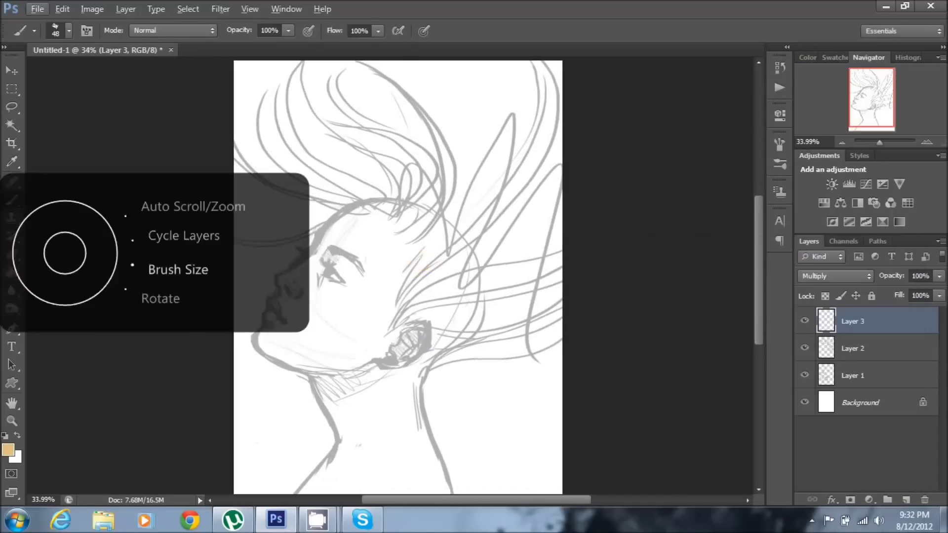
pyautogui.moveTo(345, 269); pyautogui.dragTo(328, 332)
pyautogui.press('g')
pyautogui.click(328, 332)
# - Add Layer 4 and adjust the brush settings, sizing the brush to 30
pyautogui.press('b')
pyautogui.click(906, 500)
pyautogui.click(69, 30)
pyautogui.click(779, 144)
pyautogui.click(852, 348)
pyautogui.press(']')
pyautogui.press(']')
# - Softly shade the neck, jaw and cheek on Layer 3 with a size-70 brush
pyautogui.click(8, 449)
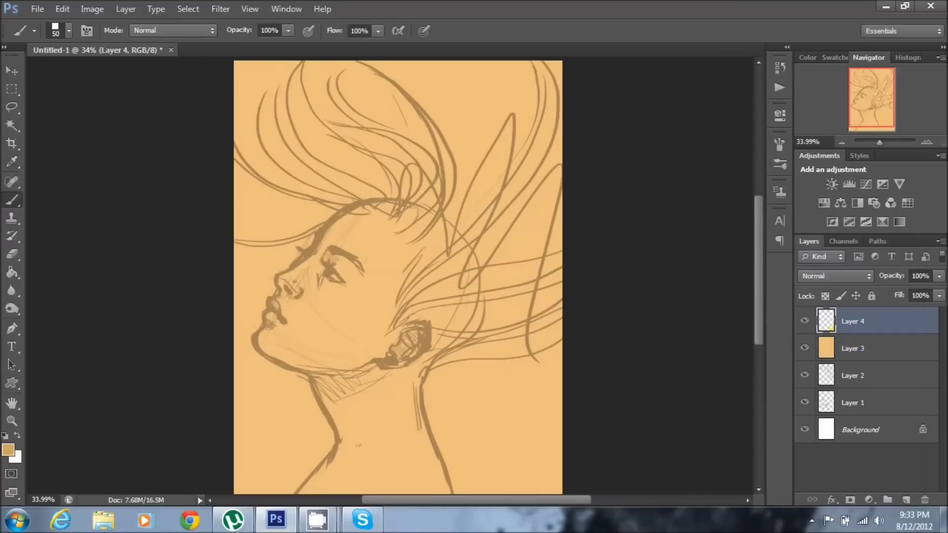
pyautogui.click(857, 455)
pyautogui.moveTo(430, 376); pyautogui.dragTo(420, 493)
pyautogui.press(']')
pyautogui.press(']')
pyautogui.press(']')
pyautogui.moveTo(306, 488); pyautogui.dragTo(415, 444)
pyautogui.moveTo(311, 366); pyautogui.dragTo(405, 306)
pyautogui.moveTo(276, 296); pyautogui.dragTo(336, 257)
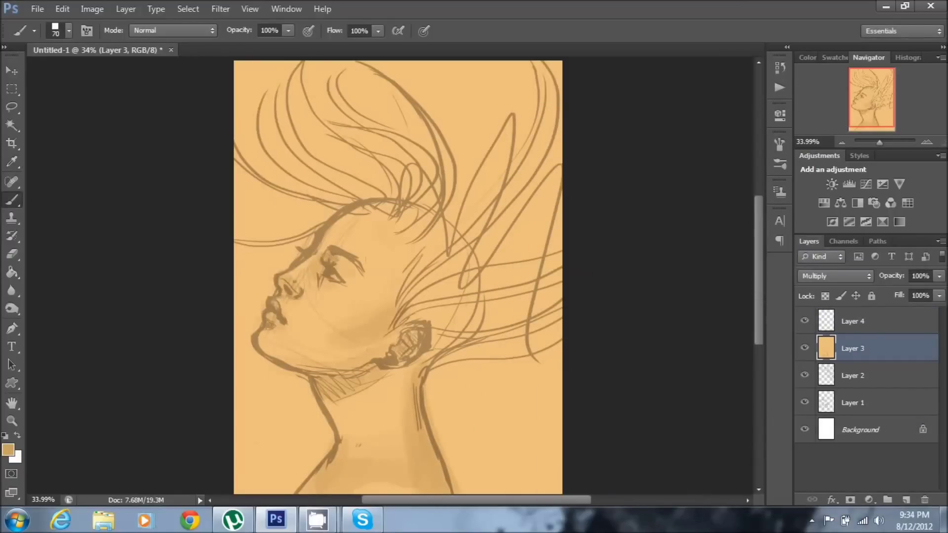
# - With a darker brown at size 50, deepen the neck, under-chin and lip shading
pyautogui.click(7, 450)
pyautogui.click(857, 273)
pyautogui.press('[')
pyautogui.press('[')
pyautogui.moveTo(429, 375); pyautogui.dragTo(424, 494)
pyautogui.moveTo(316, 370); pyautogui.dragTo(385, 395)
pyautogui.moveTo(291, 282); pyautogui.dragTo(271, 326)
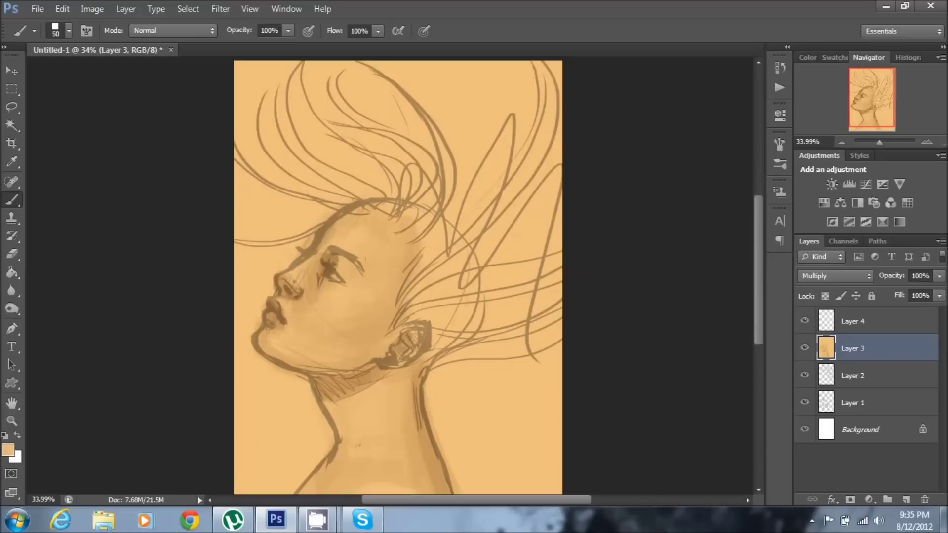
# - Try cream and dark tan colours, then paint dark tan into the hair at size 50
pyautogui.click(8, 450)
pyautogui.click(857, 273)
pyautogui.press('[')
pyautogui.press('[')
pyautogui.press('[')
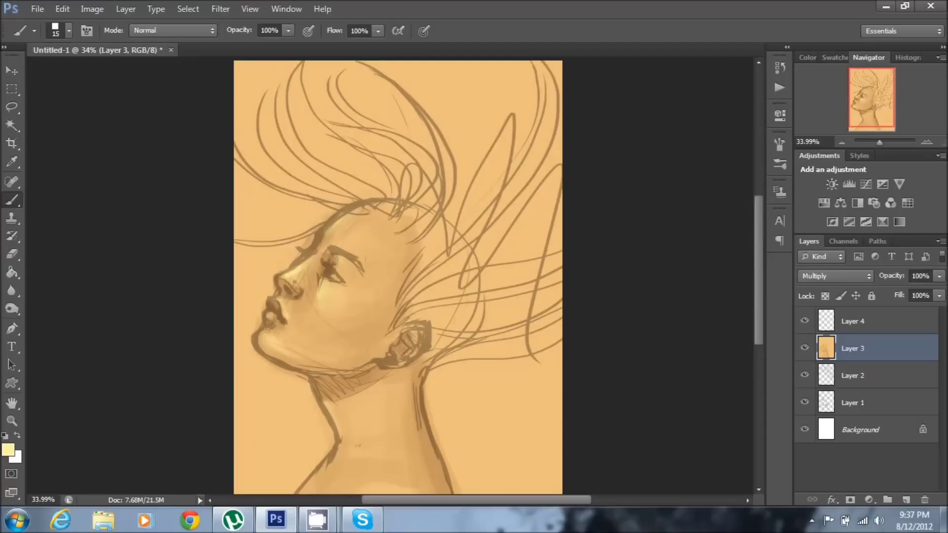
pyautogui.click(8, 450)
pyautogui.press('Return')
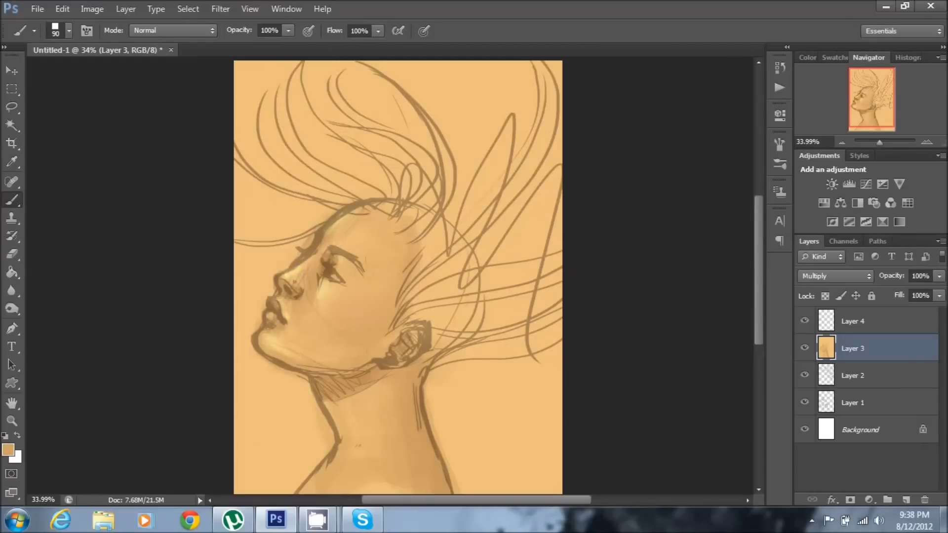
pyautogui.press(']')
pyautogui.moveTo(444, 212); pyautogui.dragTo(469, 346)
# - Block in the hair mass and the upper canvas behind the head with dark tan
pyautogui.moveTo(424, 296); pyautogui.dragTo(558, 346)
pyautogui.moveTo(558, 212); pyautogui.dragTo(435, 277)
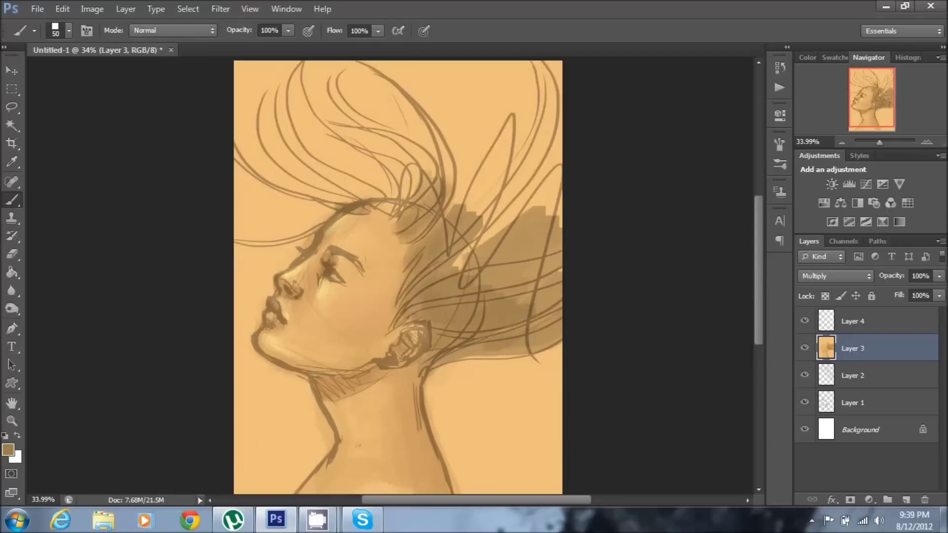
pyautogui.moveTo(454, 177); pyautogui.dragTo(237, 133)
pyautogui.moveTo(237, 69); pyautogui.dragTo(558, 223)
pyautogui.moveTo(558, 69); pyautogui.dragTo(444, 296)
pyautogui.moveTo(237, 65); pyautogui.dragTo(341, 247)
pyautogui.moveTo(336, 247); pyautogui.dragTo(558, 64)
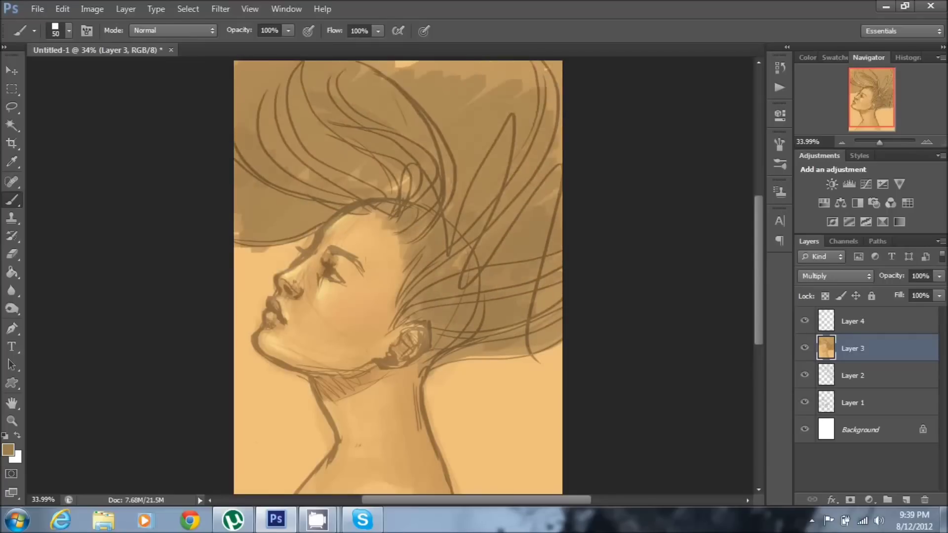
pyautogui.moveTo(385, 64); pyautogui.dragTo(543, 99)
pyautogui.moveTo(558, 282); pyautogui.dragTo(519, 350)
pyautogui.moveTo(414, 203); pyautogui.dragTo(237, 64)
# - Shade under the chin, along the neck, around the nose and lips, the cheek and the ear
pyautogui.moveTo(311, 376); pyautogui.dragTo(365, 400)
pyautogui.moveTo(444, 371); pyautogui.dragTo(420, 494)
pyautogui.moveTo(316, 395); pyautogui.dragTo(341, 420)
pyautogui.moveTo(326, 257); pyautogui.dragTo(272, 336)
pyautogui.moveTo(390, 306); pyautogui.dragTo(296, 365)
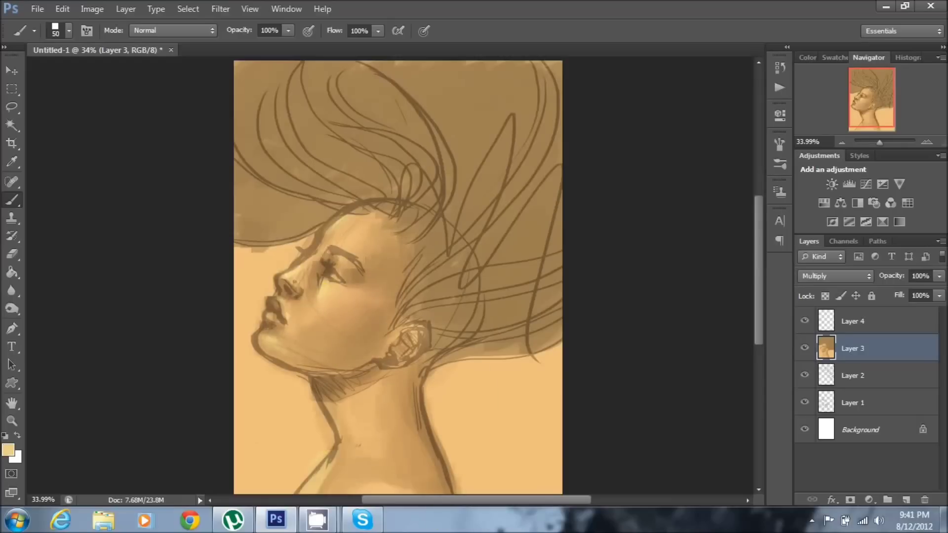
pyautogui.hscroll(3, 376, 276)
pyautogui.moveTo(348, 326); pyautogui.dragTo(321, 355)
# - Deepen the hair to dark brown, then shade the jaw, ear and neck further
pyautogui.keyDown('alt'); pyautogui.click(341, 375); pyautogui.keyUp('alt')
pyautogui.moveTo(356, 276); pyautogui.dragTo(208, 163)
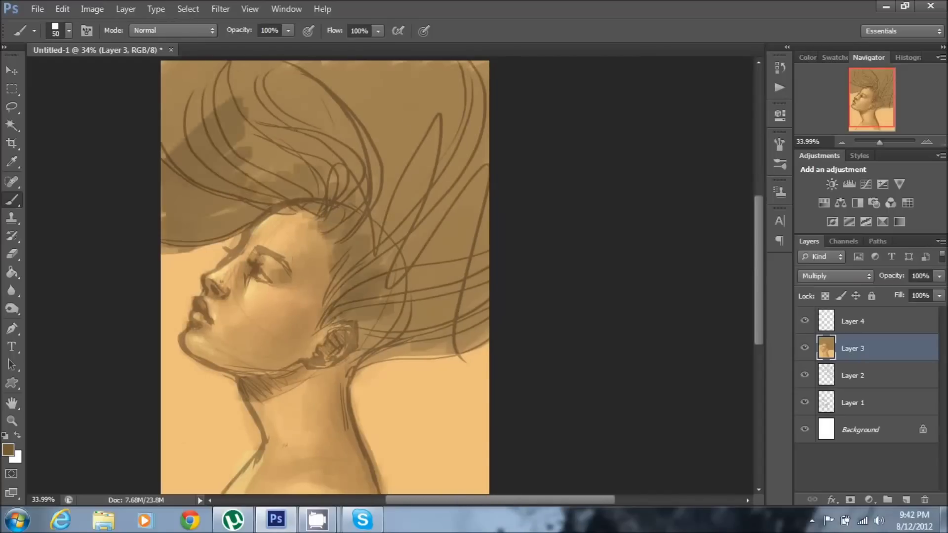
pyautogui.moveTo(207, 99); pyautogui.dragTo(444, 306)
pyautogui.moveTo(469, 173); pyautogui.dragTo(296, 88)
pyautogui.moveTo(207, 222); pyautogui.dragTo(469, 321)
pyautogui.moveTo(341, 99); pyautogui.dragTo(484, 69)
pyautogui.moveTo(326, 296); pyautogui.dragTo(286, 365)
pyautogui.moveTo(345, 345); pyautogui.dragTo(237, 390)
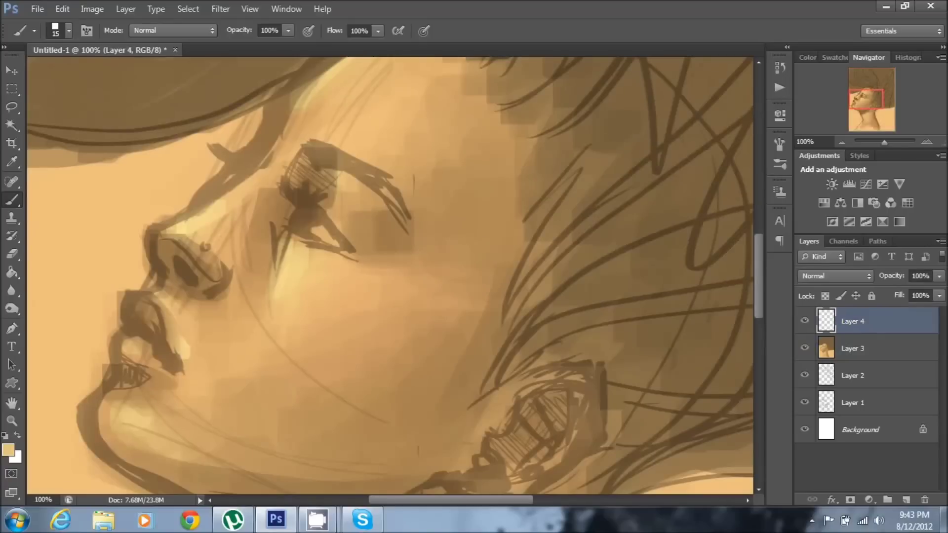
# - Repaint the eyebrow as a thick, smooth dark brown shape over the hatching
pyautogui.keyDown('alt'); pyautogui.click(346, 158); pyautogui.keyUp('alt')
pyautogui.moveTo(316, 149); pyautogui.dragTo(395, 207)
pyautogui.moveTo(341, 170); pyautogui.dragTo(410, 232)
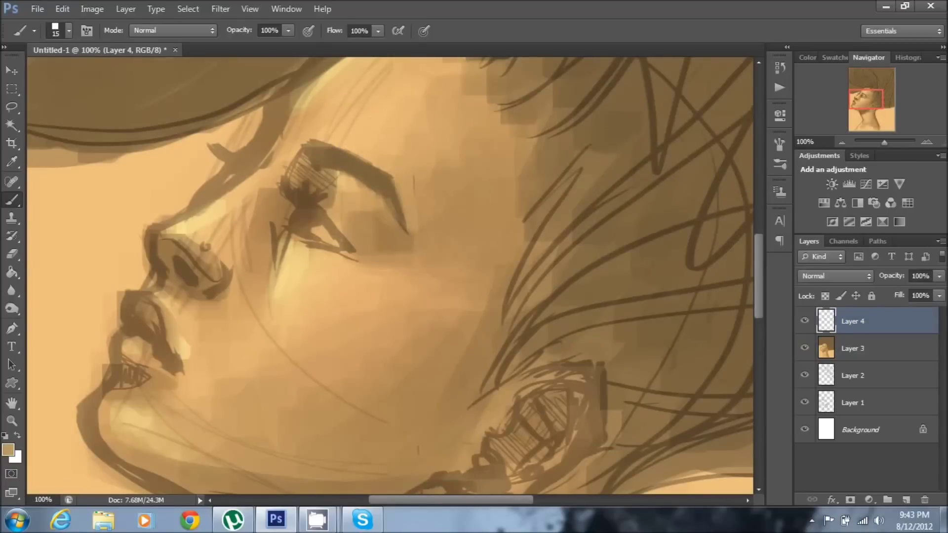
pyautogui.moveTo(323, 193); pyautogui.dragTo(333, 205)
pyautogui.moveTo(297, 168); pyautogui.dragTo(365, 158)
# - Lighten inside the eye and smooth the skin under the brow and along the nose
pyautogui.keyDown('alt'); pyautogui.click(201, 218); pyautogui.keyUp('alt')
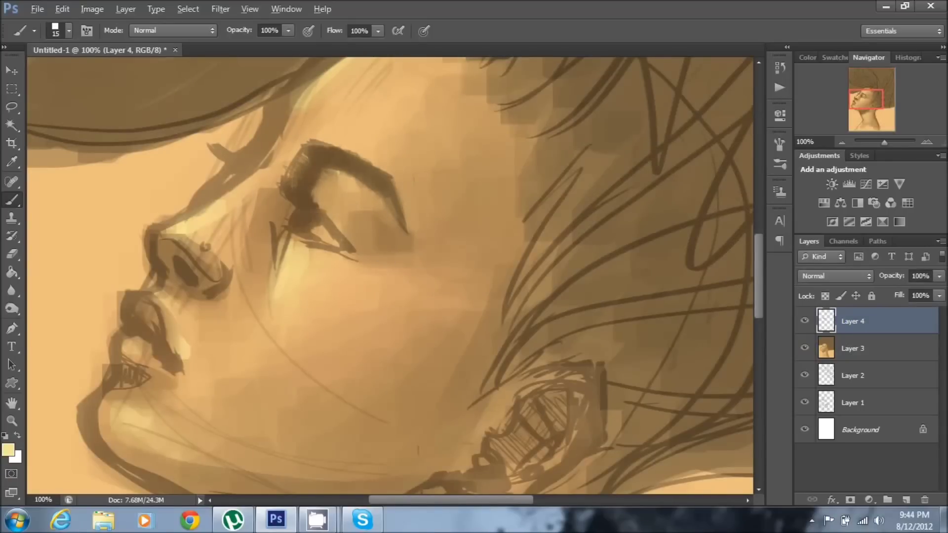
pyautogui.moveTo(311, 224); pyautogui.dragTo(341, 245)
pyautogui.keyDown('alt'); pyautogui.click(356, 213); pyautogui.keyUp('alt')
pyautogui.moveTo(326, 197); pyautogui.dragTo(400, 222)
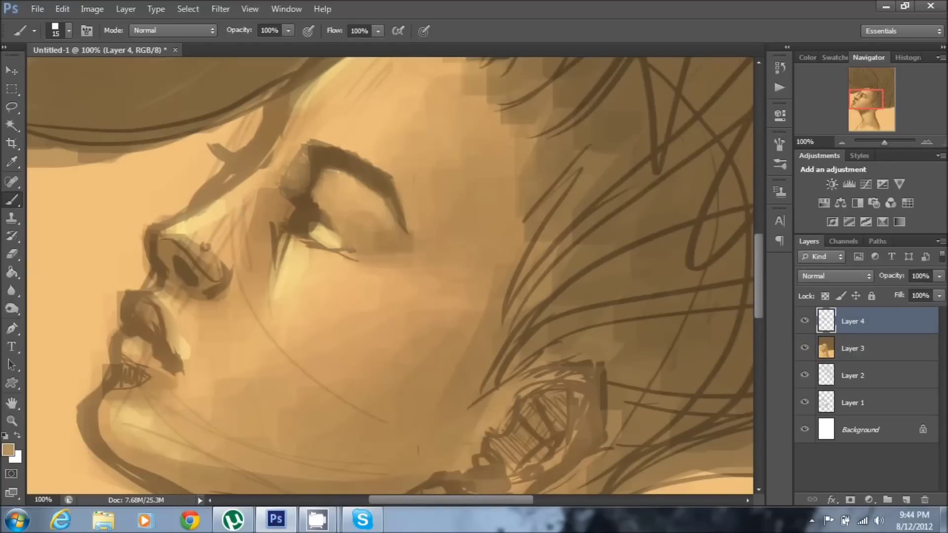
pyautogui.moveTo(213, 232); pyautogui.dragTo(224, 276)
pyautogui.moveTo(168, 237); pyautogui.dragTo(227, 282)
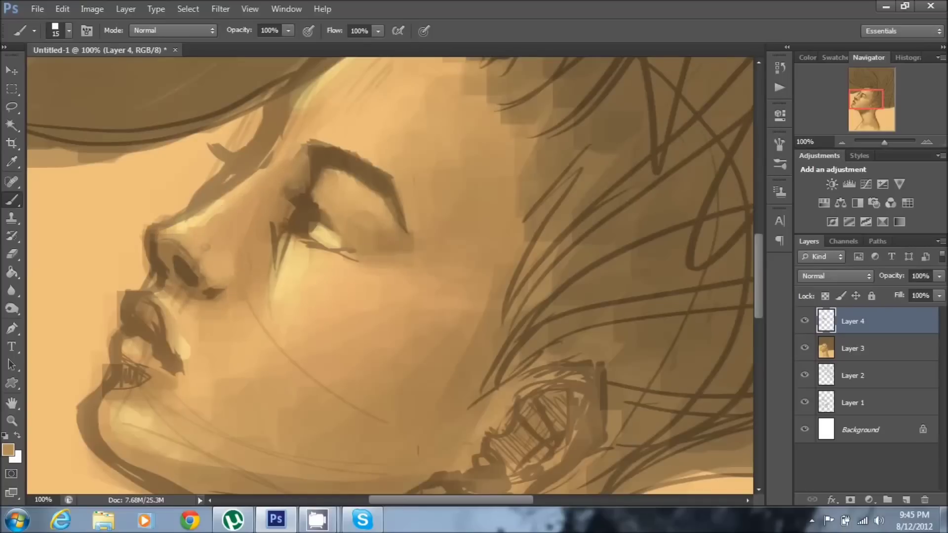
pyautogui.keyDown('alt'); pyautogui.click(201, 222); pyautogui.keyUp('alt')
pyautogui.moveTo(208, 208); pyautogui.dragTo(222, 200)
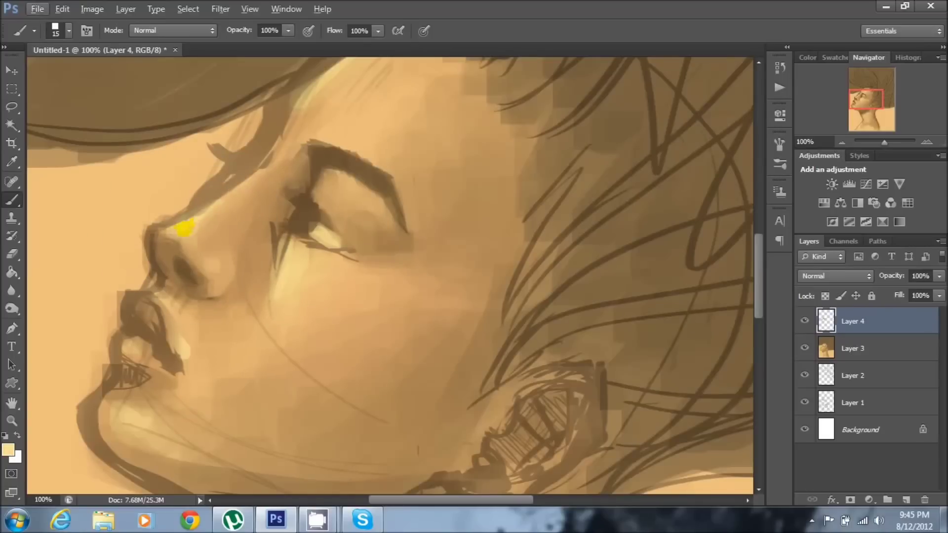
# - At brush size 8, lighten the upper lip edge using sampled tan and beige lip tones
pyautogui.press('[')
pyautogui.press('[')
pyautogui.press('[')
pyautogui.keyDown('alt'); pyautogui.click(156, 264); pyautogui.keyUp('alt')
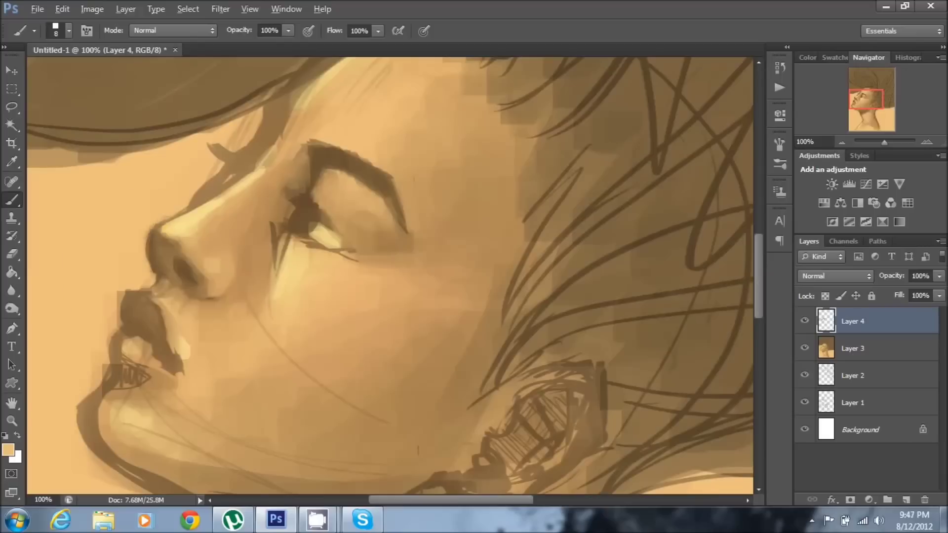
pyautogui.moveTo(183, 345); pyautogui.dragTo(170, 324)
pyautogui.keyDown('alt'); pyautogui.click(178, 371); pyautogui.keyUp('alt')
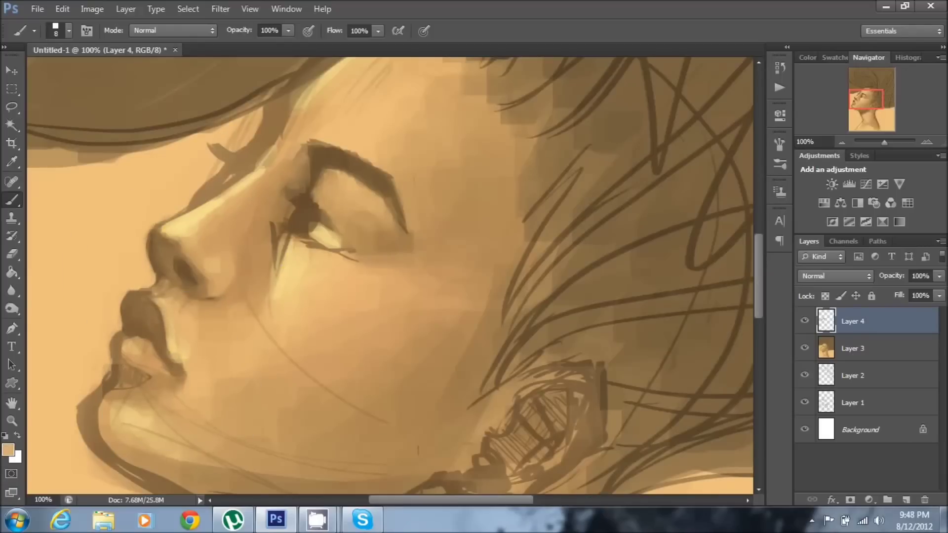
pyautogui.keyDown('alt'); pyautogui.click(151, 305); pyautogui.keyUp('alt')
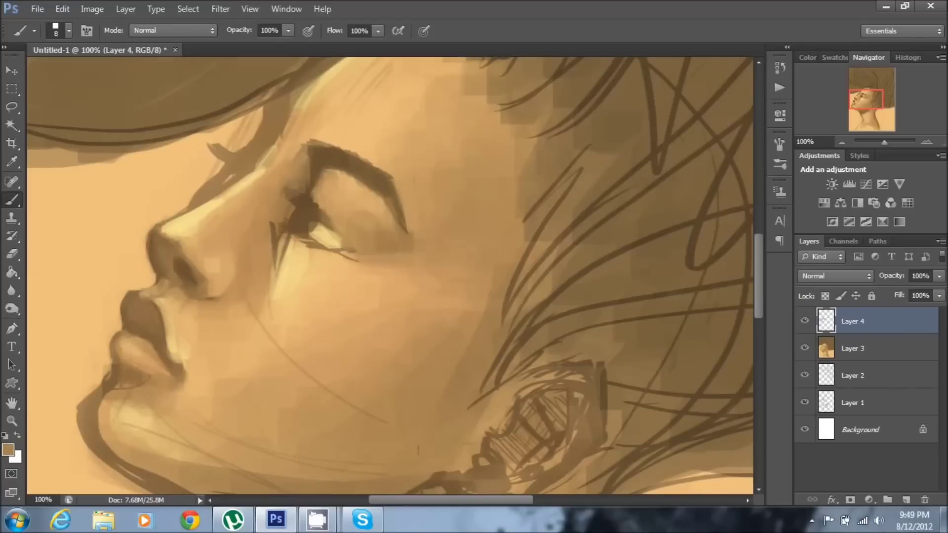
# - Highlight below the eye, darken the lower eye and cheek, and erase the cheek sketch lines
pyautogui.keyDown('alt'); pyautogui.click(254, 205); pyautogui.keyUp('alt')
pyautogui.click(288, 258)
pyautogui.keyDown('alt'); pyautogui.click(295, 248); pyautogui.keyUp('alt')
pyautogui.moveTo(279, 232)
pyautogui.mouseDown()
pyautogui.moveTo(275, 263)
pyautogui.moveTo(233, 298)
pyautogui.mouseUp()
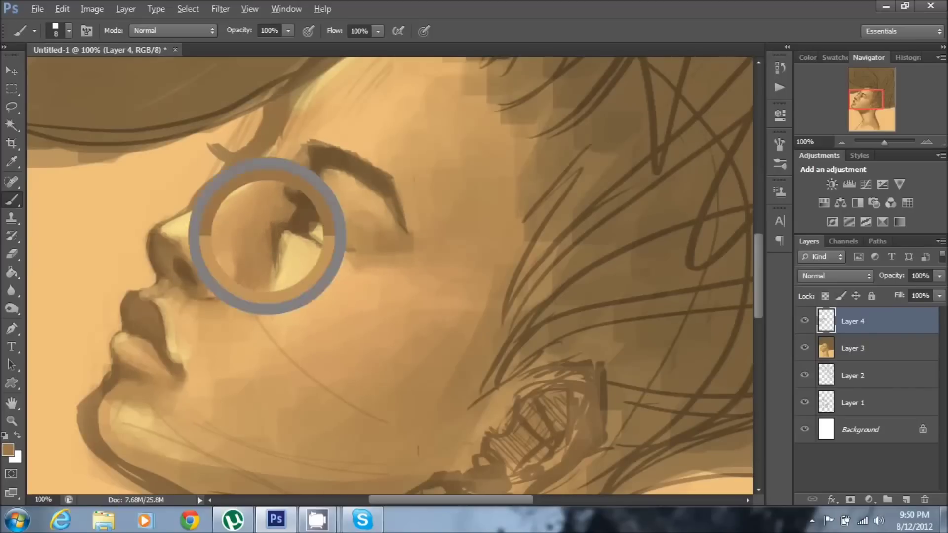
pyautogui.click(292, 276)
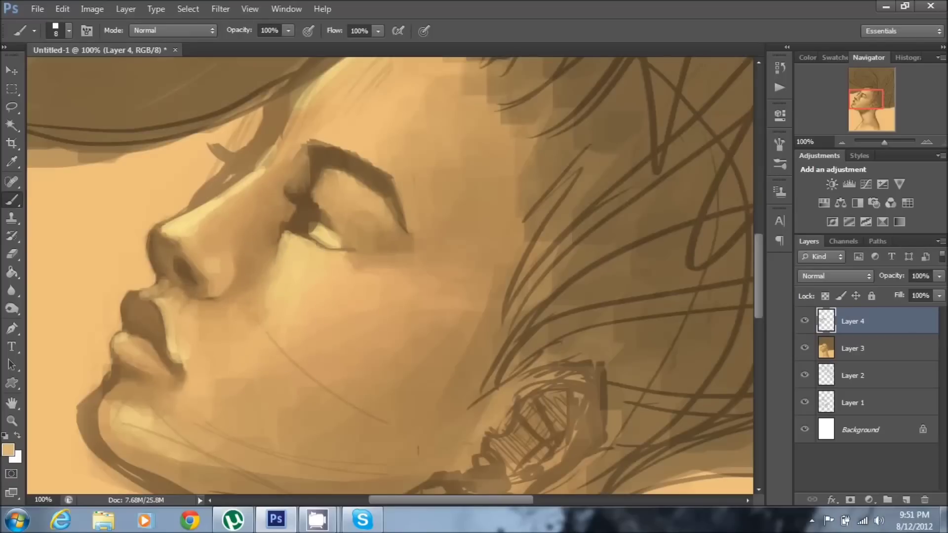
pyautogui.press('e')
pyautogui.moveTo(267, 335); pyautogui.dragTo(375, 420)
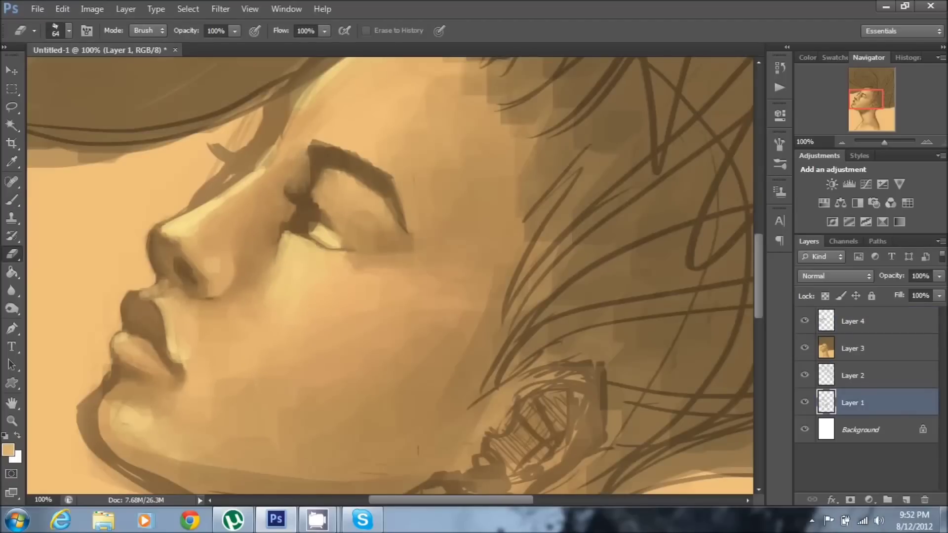
# - Paint smooth brown shading over the hatched ear lines on Layer 4
pyautogui.hotkey('alt', '.')
pyautogui.press('b')
pyautogui.scroll(-3, 390, 276)
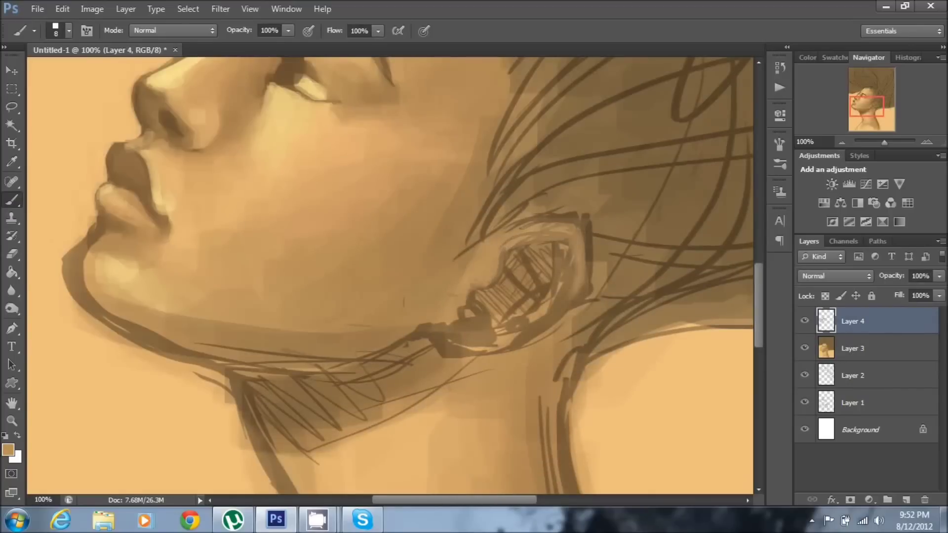
pyautogui.moveTo(493, 311); pyautogui.dragTo(543, 276)
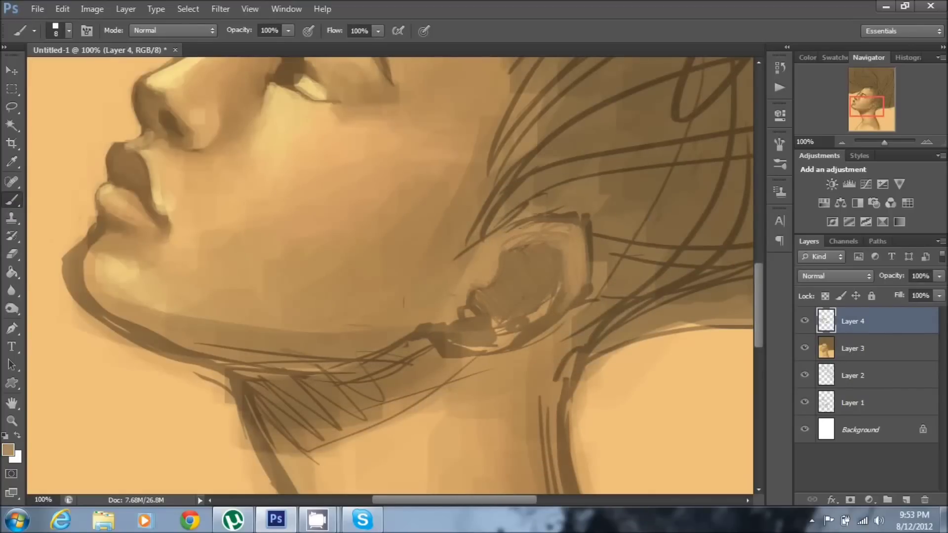
pyautogui.keyDown('alt'); pyautogui.click(590, 203); pyautogui.keyUp('alt')
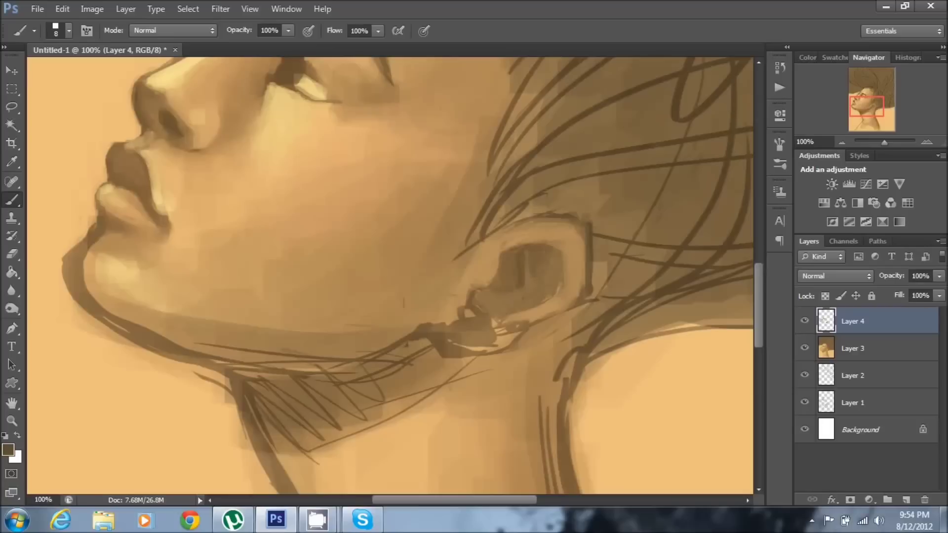
pyautogui.moveTo(390, 276)
pyautogui.mouseDown()
pyautogui.moveTo(405, 306)
pyautogui.moveTo(407, 355)
pyautogui.moveTo(390, 246)
pyautogui.mouseUp()
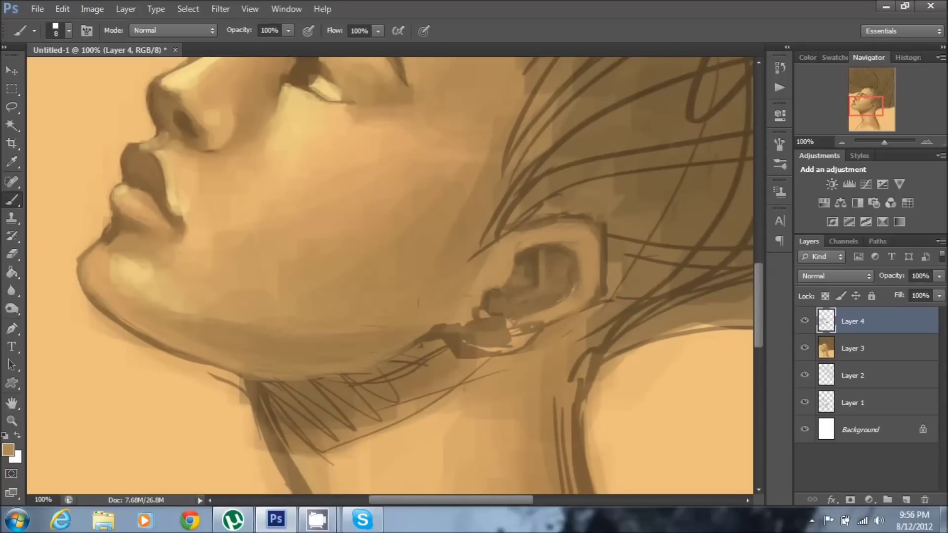
# - Darken the upper eyelid crease below the eyebrow and add a small stroke nearby
pyautogui.scroll(5, 390, 275)
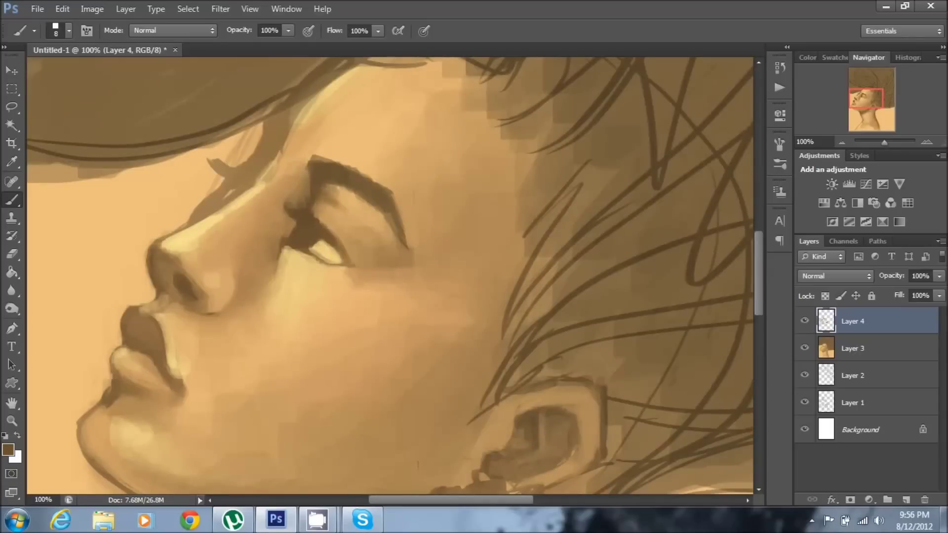
pyautogui.moveTo(316, 202); pyautogui.dragTo(373, 249)
pyautogui.scroll(-2, 390, 275)
pyautogui.scroll(3, 390, 276)
pyautogui.moveTo(218, 193)
pyautogui.mouseDown()
pyautogui.moveTo(257, 215)
pyautogui.moveTo(239, 215)
pyautogui.mouseUp()
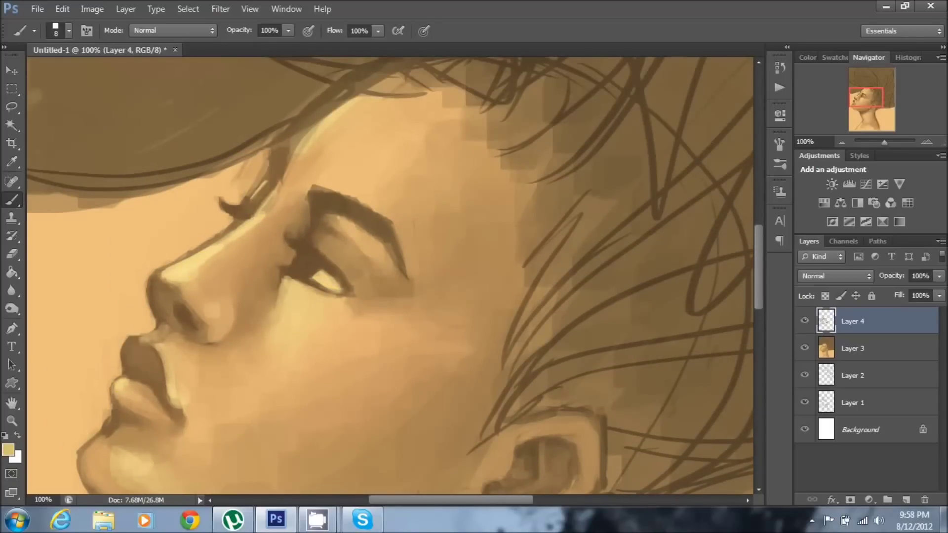
pyautogui.scroll(3, 402, 380)
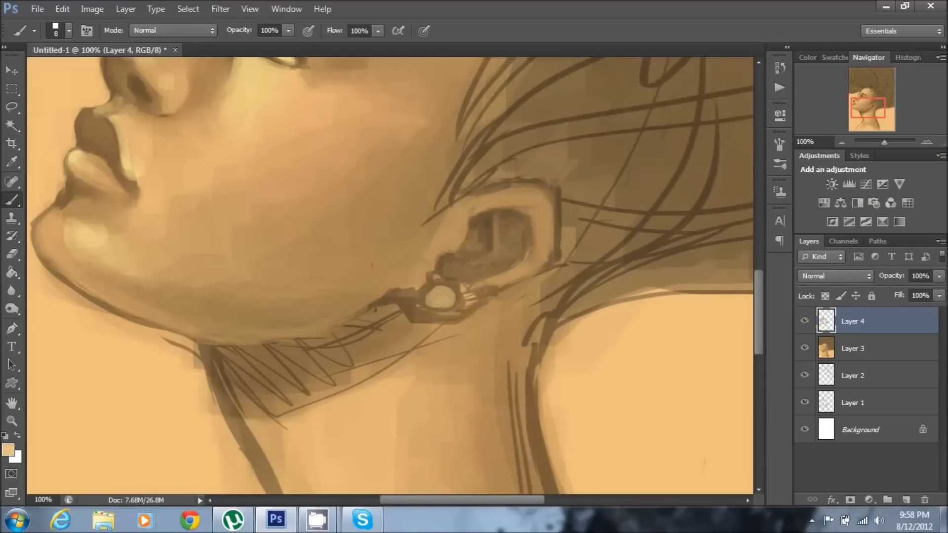
# - Dab bright light-tan highlights on the earring and paint dark hair strokes behind the ear
pyautogui.keyDown('alt'); pyautogui.click(434, 291); pyautogui.keyUp('alt')
pyautogui.keyDown('alt'); pyautogui.click(256, 78); pyautogui.keyUp('alt')
pyautogui.click(441, 296)
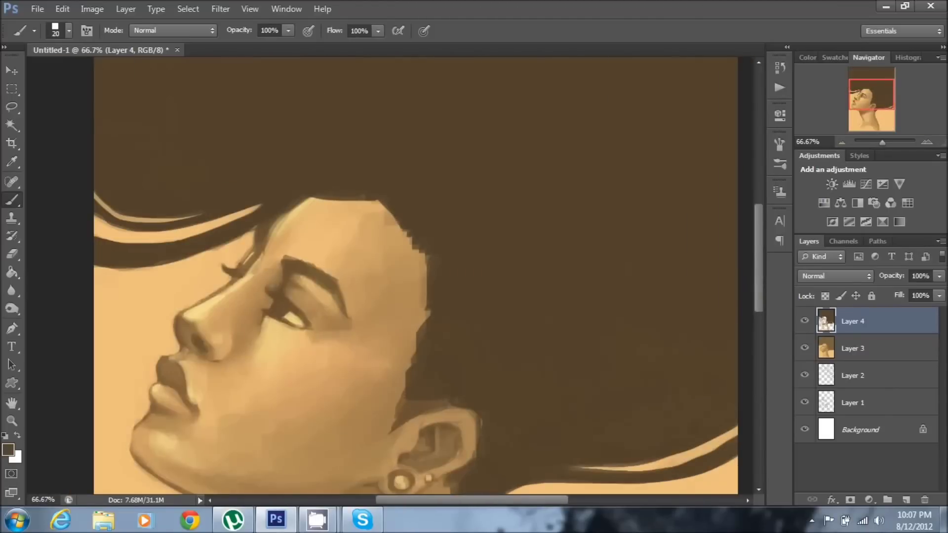
pyautogui.moveTo(478, 415); pyautogui.dragTo(472, 459)
pyautogui.moveTo(400, 410)
pyautogui.mouseDown()
pyautogui.moveTo(457, 434)
pyautogui.moveTo(469, 425)
pyautogui.mouseUp()
# - With a size-10 brush, paint dark brown hair strokes down the back of the head
pyautogui.scroll(3, 424, 276)
pyautogui.keyDown('alt'); pyautogui.click(345, 434); pyautogui.keyUp('alt')
pyautogui.press('[')
pyautogui.keyDown('alt'); pyautogui.click(355, 332); pyautogui.keyUp('alt')
pyautogui.scroll(-3, 355, 332)
pyautogui.moveTo(434, 274); pyautogui.dragTo(415, 380)
pyautogui.moveTo(425, 292); pyautogui.dragTo(417, 375)
pyautogui.moveTo(395, 222); pyautogui.dragTo(429, 291)
# - Resample the dark brown and paint long feathered hair strokes framing the forehead
pyautogui.scroll(-5, 420, 277)
pyautogui.scroll(3, 419, 277)
pyautogui.keyDown('alt'); pyautogui.click(346, 296); pyautogui.keyUp('alt')
pyautogui.keyDown('alt'); pyautogui.click(391, 160); pyautogui.keyUp('alt')
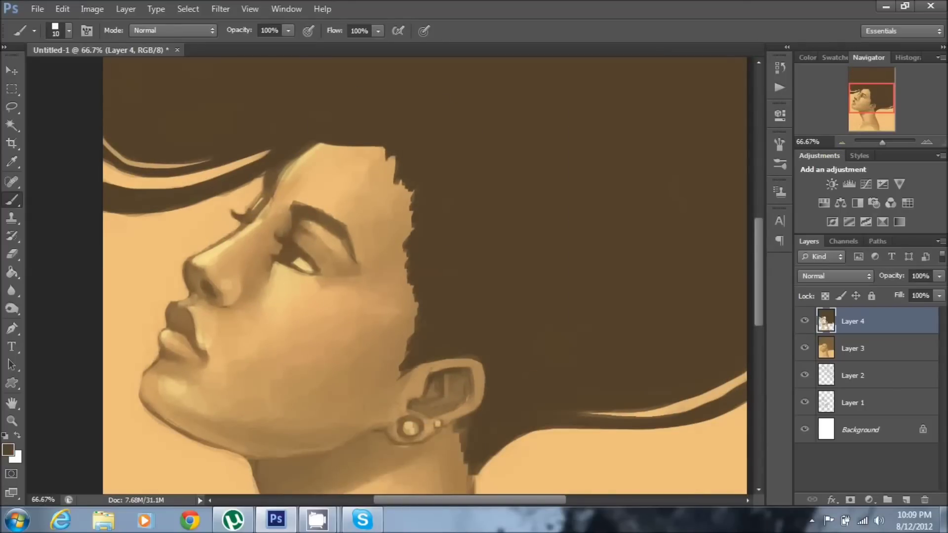
pyautogui.moveTo(417, 180); pyautogui.dragTo(407, 324)
pyautogui.moveTo(390, 158); pyautogui.dragTo(412, 325)
pyautogui.scroll(2, 395, 247)
pyautogui.moveTo(309, 249); pyautogui.dragTo(385, 242)
pyautogui.hotkey('ctrl', '-')
pyautogui.hotkey('ctrl', '-')
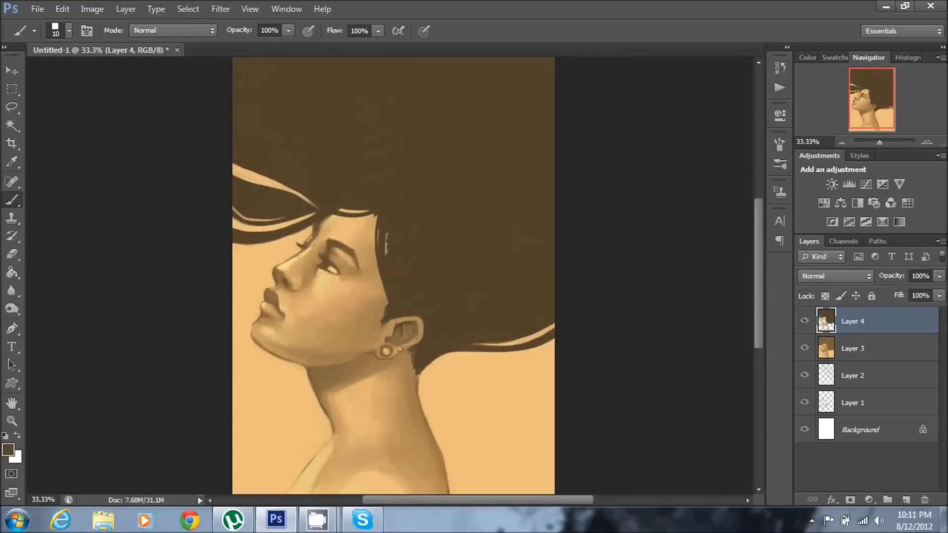
# - Reshape the light upper-left hair strand and add a dark stroke from neck to right edge
pyautogui.moveTo(233, 166); pyautogui.dragTo(282, 187)
pyautogui.keyDown('alt'); pyautogui.click(267, 185); pyautogui.keyUp('alt')
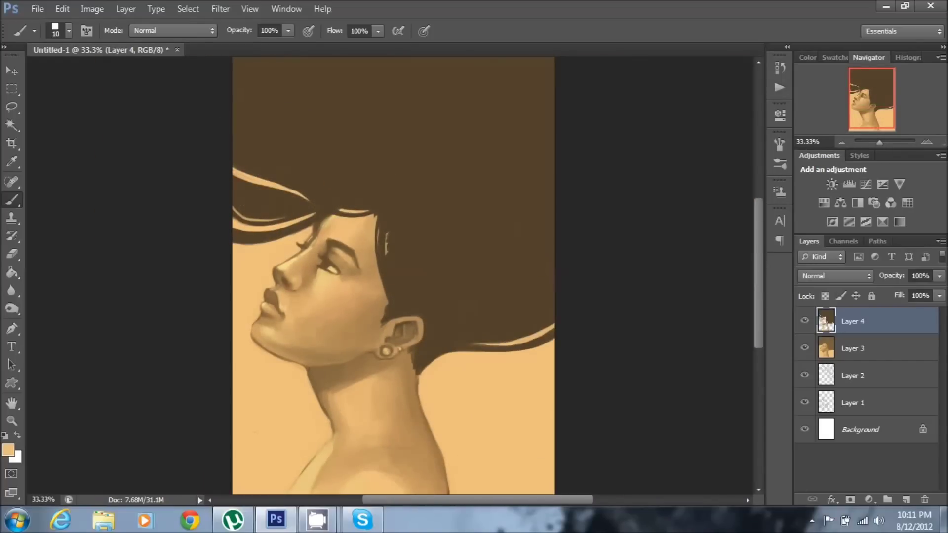
pyautogui.keyDown('alt'); pyautogui.click(413, 371); pyautogui.keyUp('alt')
pyautogui.moveTo(417, 377); pyautogui.dragTo(554, 352)
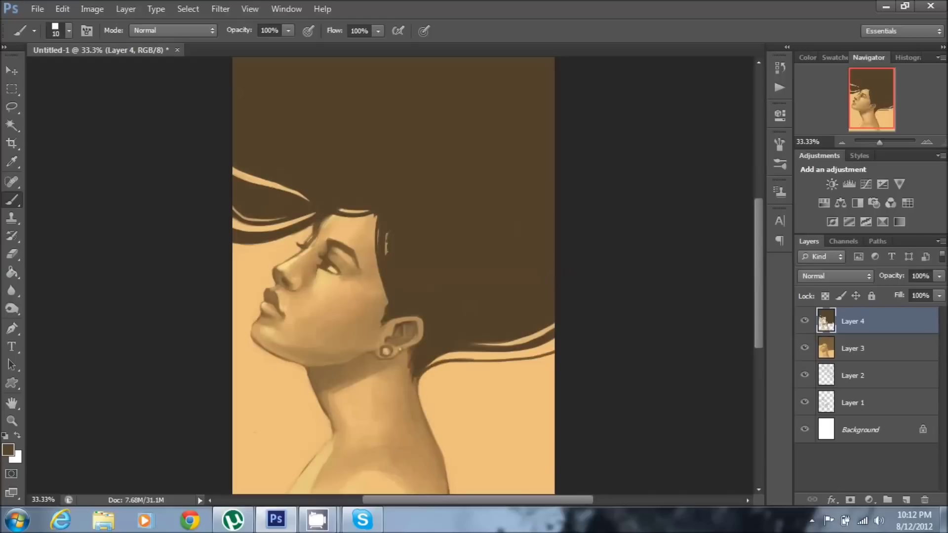
pyautogui.moveTo(233, 170); pyautogui.dragTo(286, 187)
pyautogui.moveTo(233, 169); pyautogui.dragTo(286, 187)
pyautogui.hotkey('ctrl', '-')
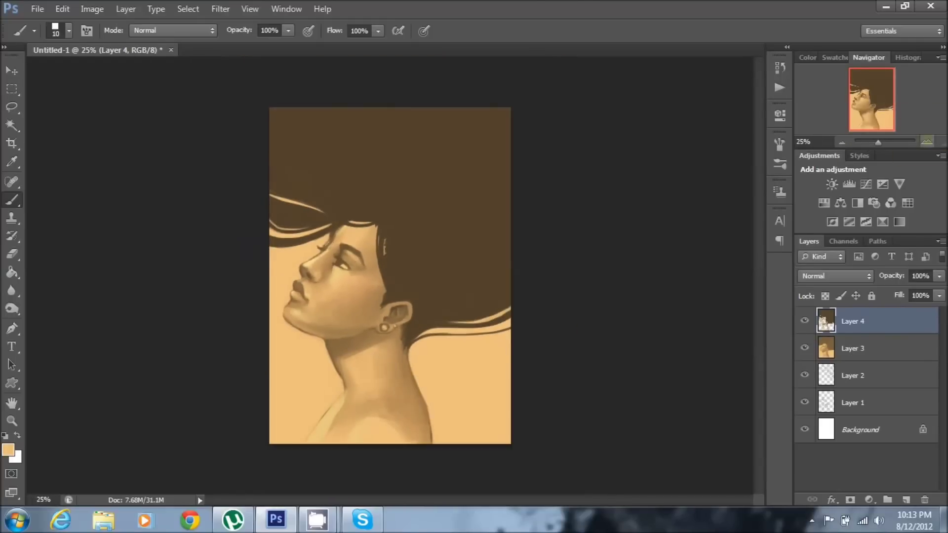
pyautogui.hotkey('ctrl', '+')
pyautogui.hotkey('ctrl', '+')
# - Paint a tiny light stud on the nose, smooth the eye shading, and streak pale hair near the temple
pyautogui.keyDown('alt'); pyautogui.click(182, 269); pyautogui.keyUp('alt')
pyautogui.press('[')
pyautogui.press('[')
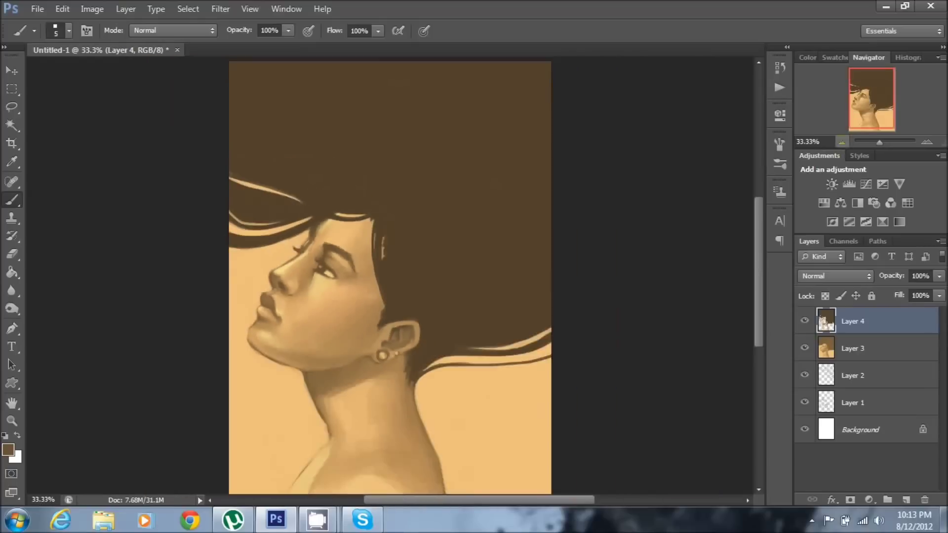
pyautogui.keyDown('alt'); pyautogui.click(192, 265); pyautogui.keyUp('alt')
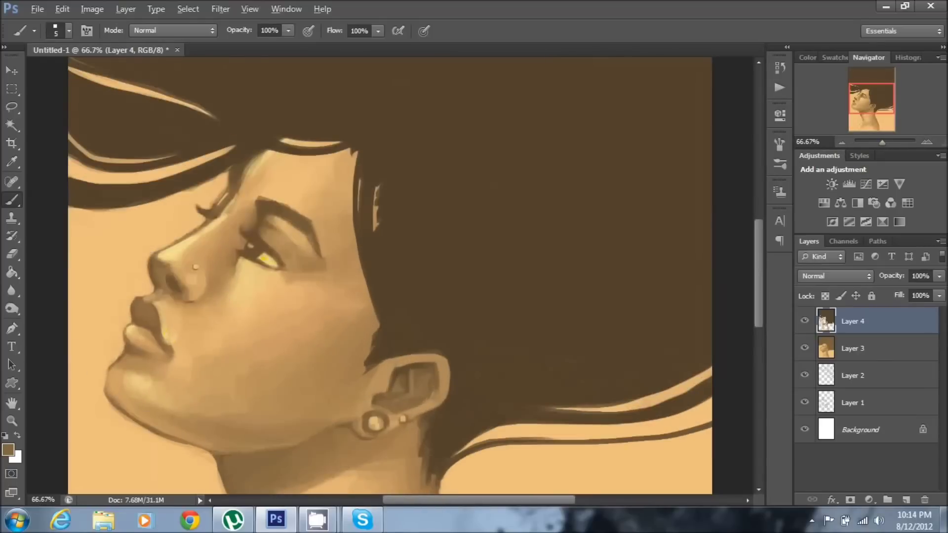
pyautogui.keyDown('alt'); pyautogui.click(196, 267); pyautogui.keyUp('alt')
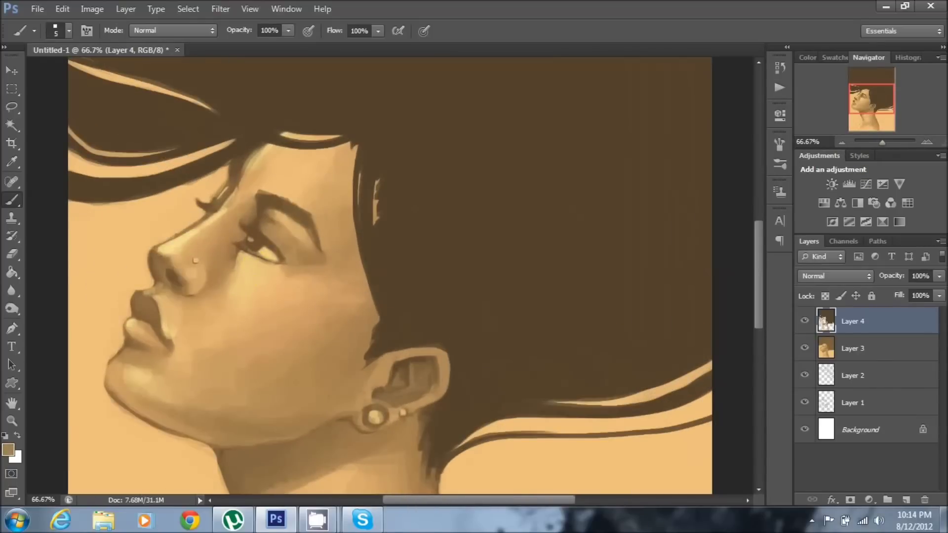
pyautogui.keyDown('alt'); pyautogui.click(378, 168); pyautogui.keyUp('alt')
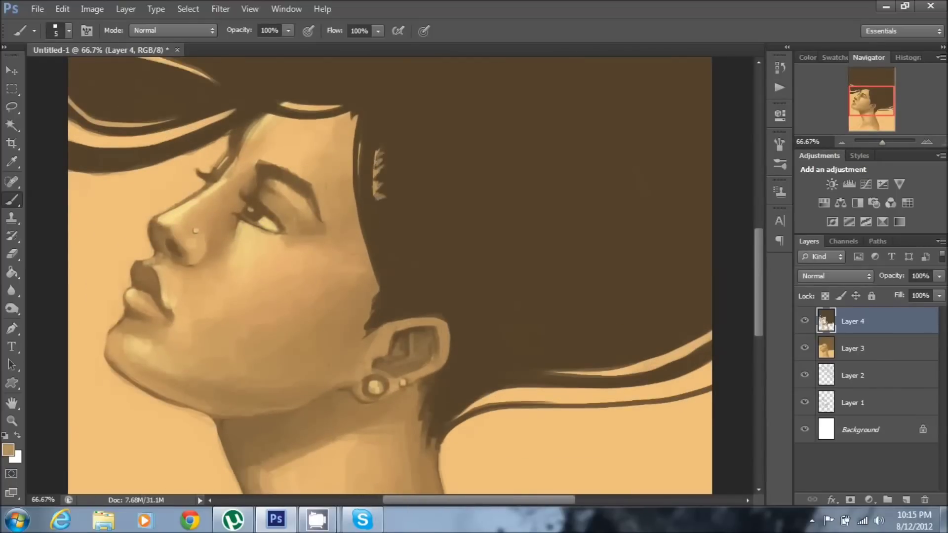
pyautogui.hotkey('ctrl', '-')
# - Crop the canvas by trimming the top edge to a nearly square frame
pyautogui.press('c')
pyautogui.moveTo(390, 58); pyautogui.dragTo(390, 102)
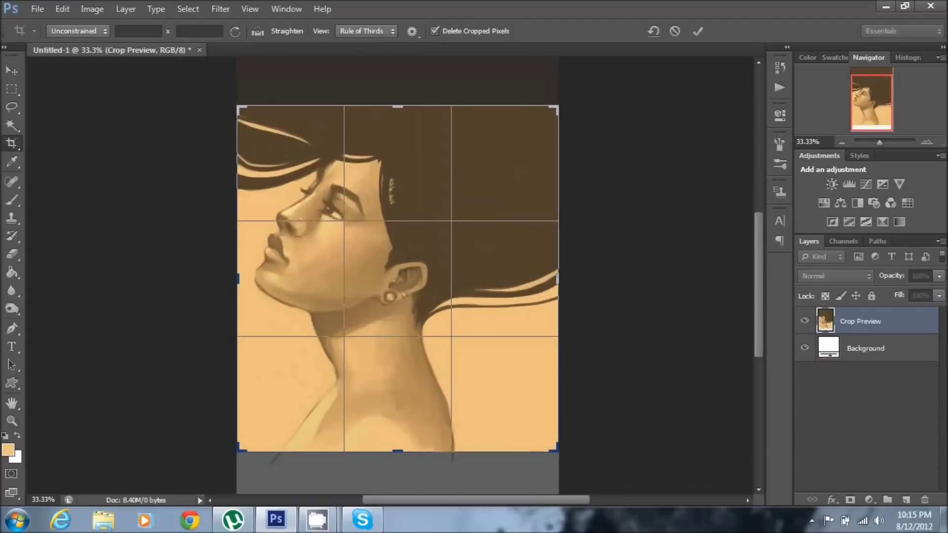
pyautogui.press('Return')
pyautogui.press('b')
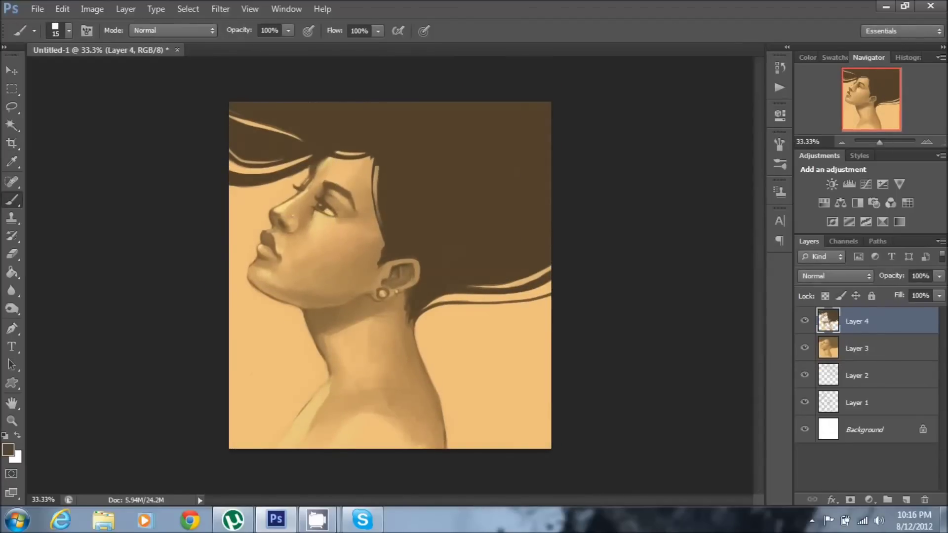
# - Zoom to 66.67% on the face and neck and resize the brush for detail work
pyautogui.hotkey('ctrl', '+')
pyautogui.press('[')
pyautogui.press('[')
pyautogui.press('[')
pyautogui.moveTo(394, 296)
pyautogui.mouseDown()
pyautogui.moveTo(355, 163)
pyautogui.moveTo(444, 395)
pyautogui.mouseUp()
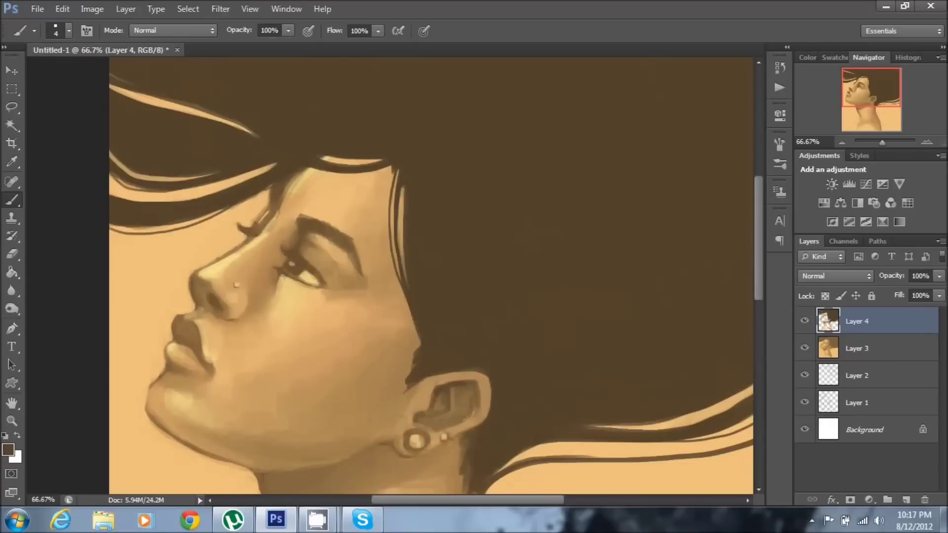
pyautogui.hotkey('ctrl', '-')
pyautogui.moveTo(269, 277); pyautogui.dragTo(255, 144)
pyautogui.hotkey('ctrl', '+')
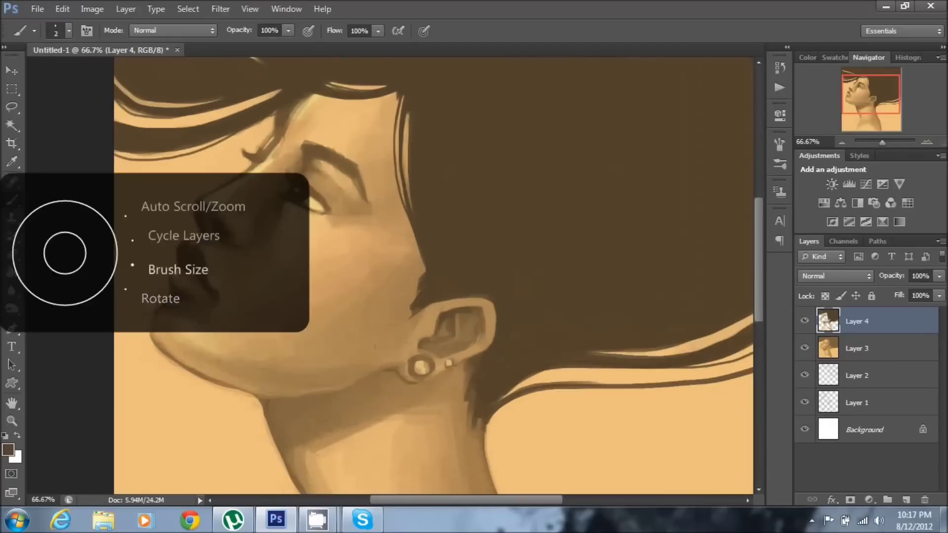
pyautogui.press(']')
pyautogui.press(']')
pyautogui.press(']')
# - Add a brighter pale light-tan highlight to the eye using brush sizes 15 and 6
pyautogui.keyDown('alt'); pyautogui.click(180, 247); pyautogui.keyUp('alt')
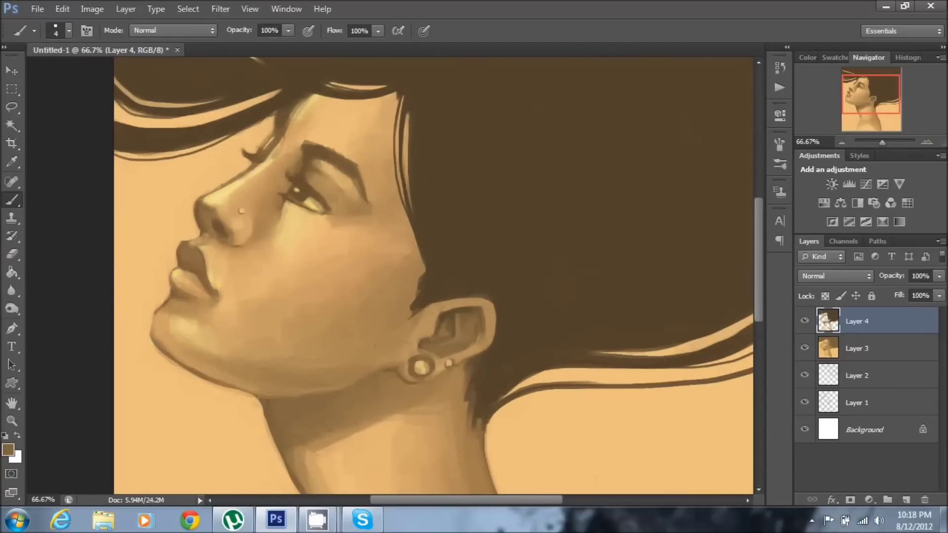
pyautogui.hotkey('ctrl', '-')
pyautogui.hotkey('ctrl', '+')
pyautogui.press(']')
pyautogui.press(']')
pyautogui.press(']')
pyautogui.keyDown('alt'); pyautogui.click(218, 209); pyautogui.keyUp('alt')
pyautogui.press('[')
pyautogui.press('[')
pyautogui.press('[')
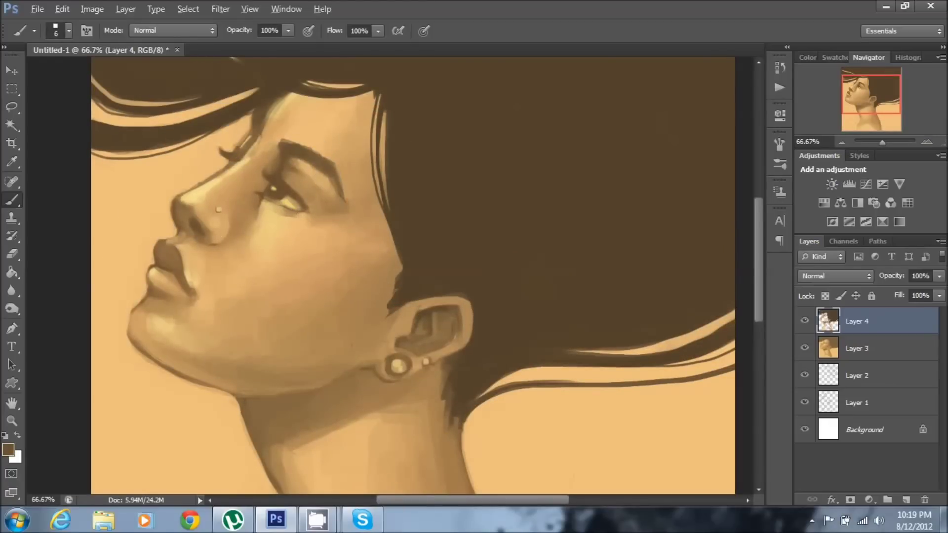
pyautogui.keyDown('alt'); pyautogui.click(218, 209); pyautogui.keyUp('alt')
pyautogui.hotkey('ctrl', '-')
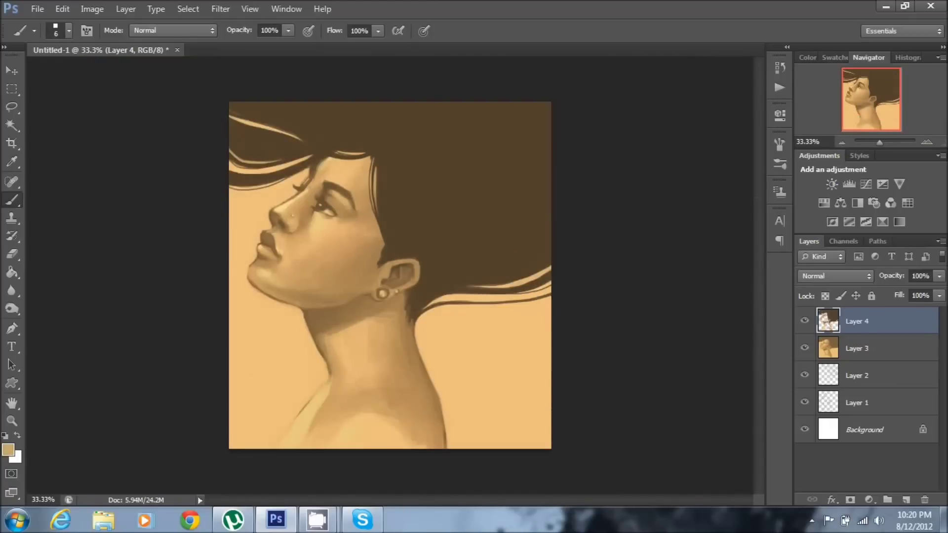